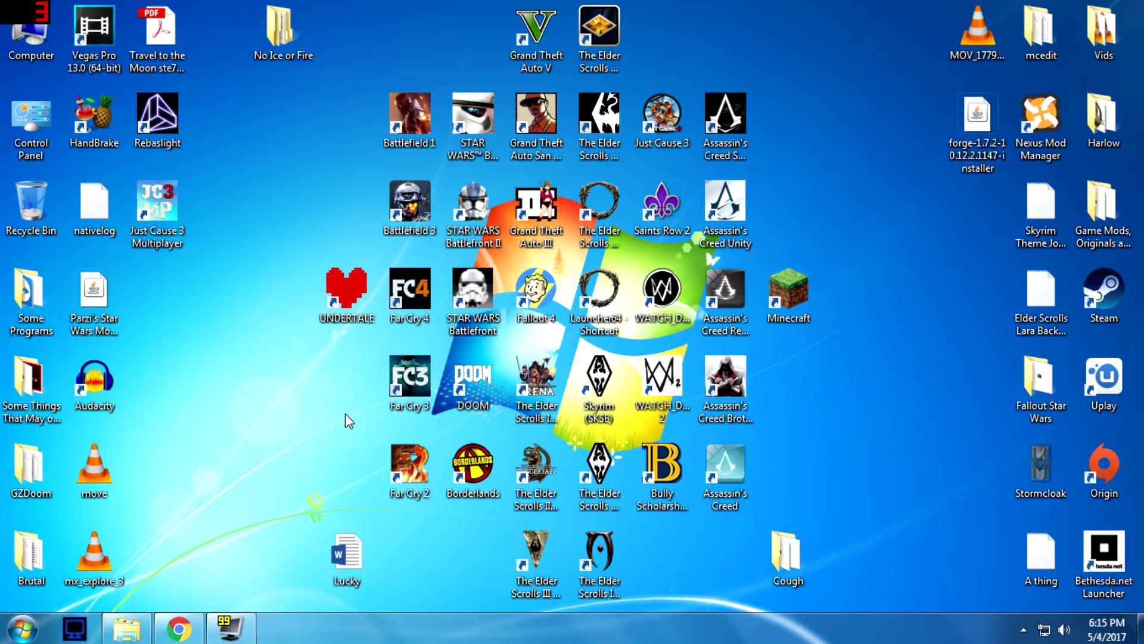
- Switch to Chrome and review the title and opening post of the Fire and Ice mod thread on Minecraft Forum
click(180, 634)
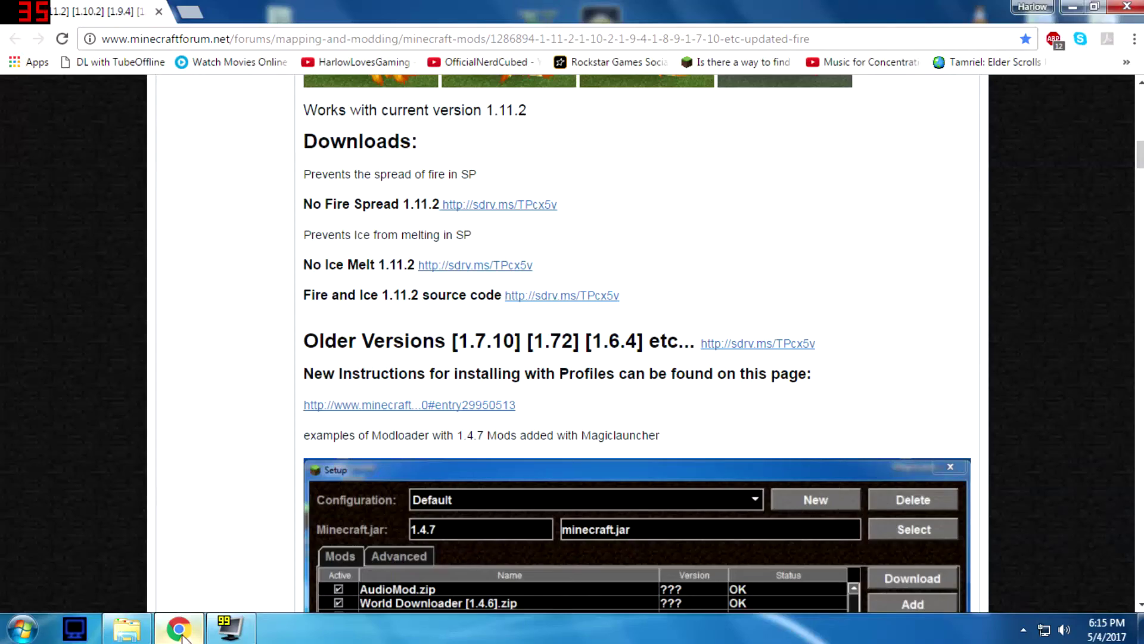
scroll(161, 241, up, 10)
scroll(168, 250, up, 3)
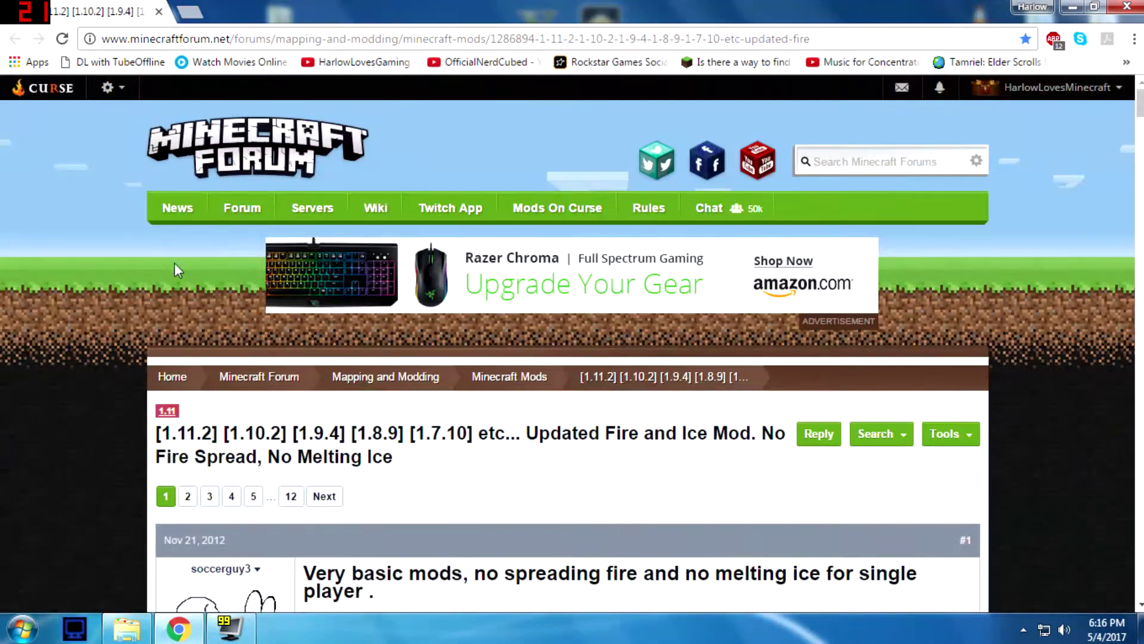
scroll(148, 294, down, 4)
click(209, 322)
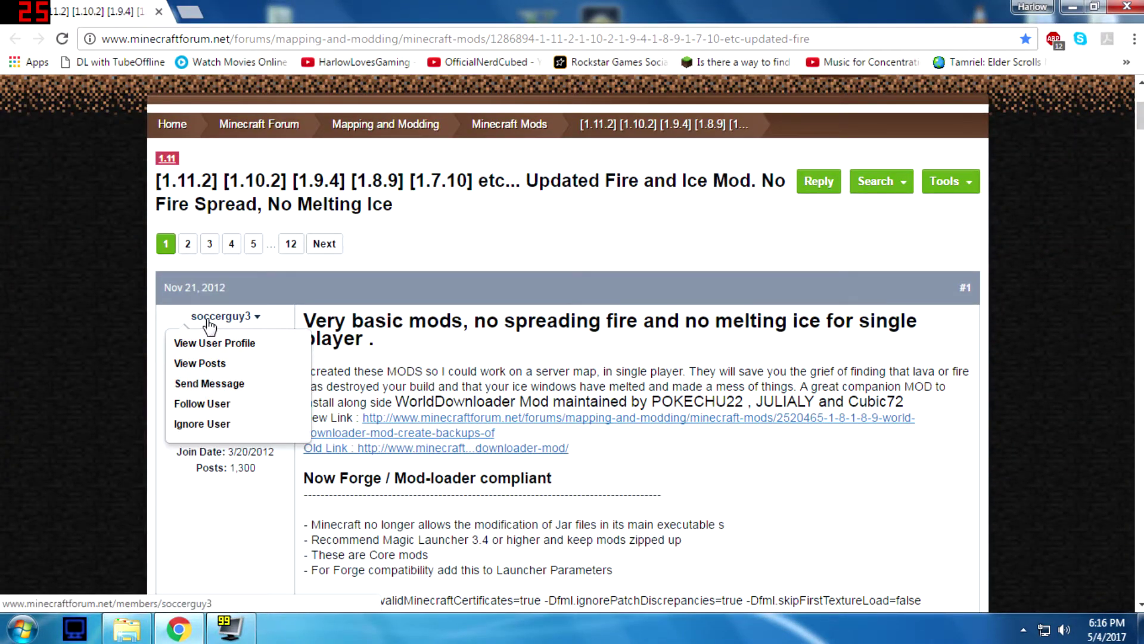
click(53, 348)
scroll(54, 354, up, 4)
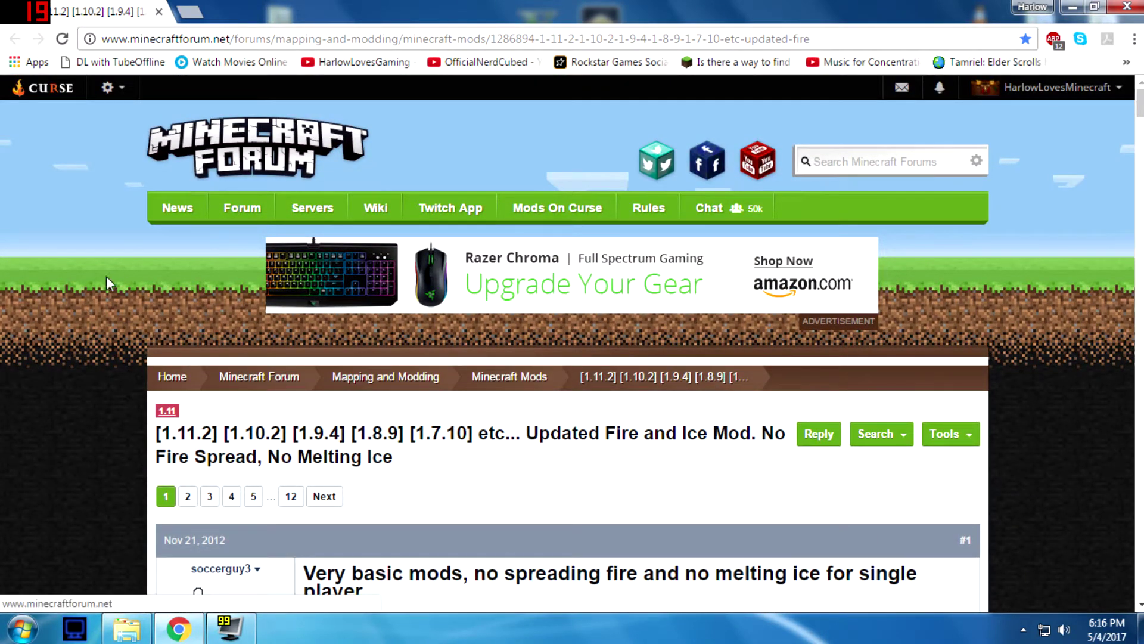
- Examine the thread's Downloads section with the No Fire Spread, No Ice Melt and older-version links
scroll(95, 314, down, 4)
scroll(95, 313, down, 2)
scroll(95, 314, down, 8)
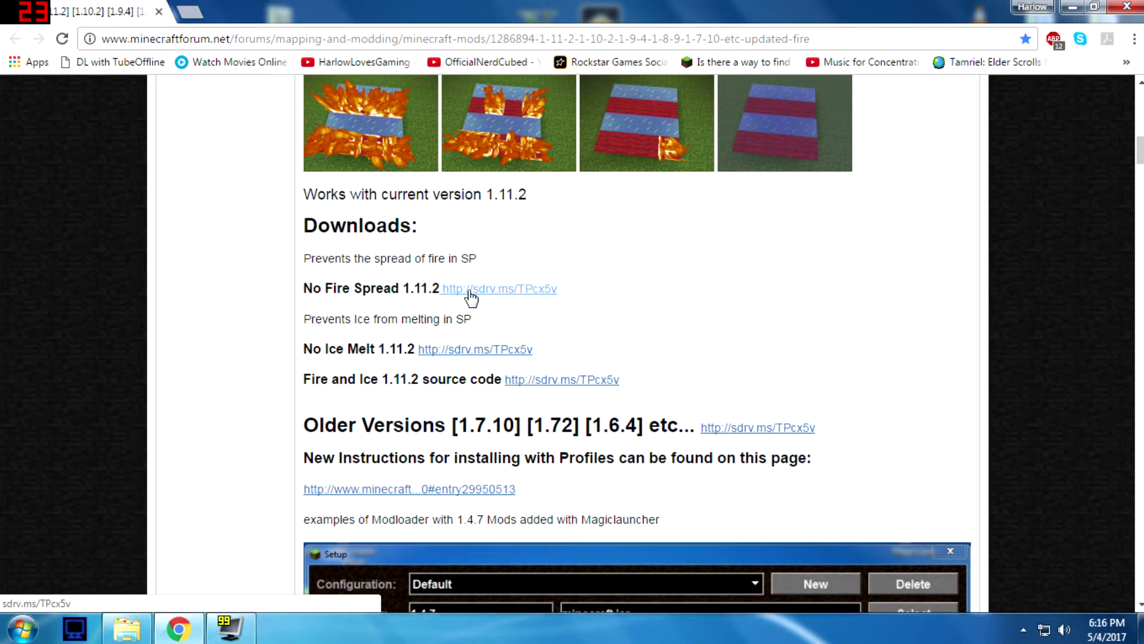
drag(324, 349, 366, 349)
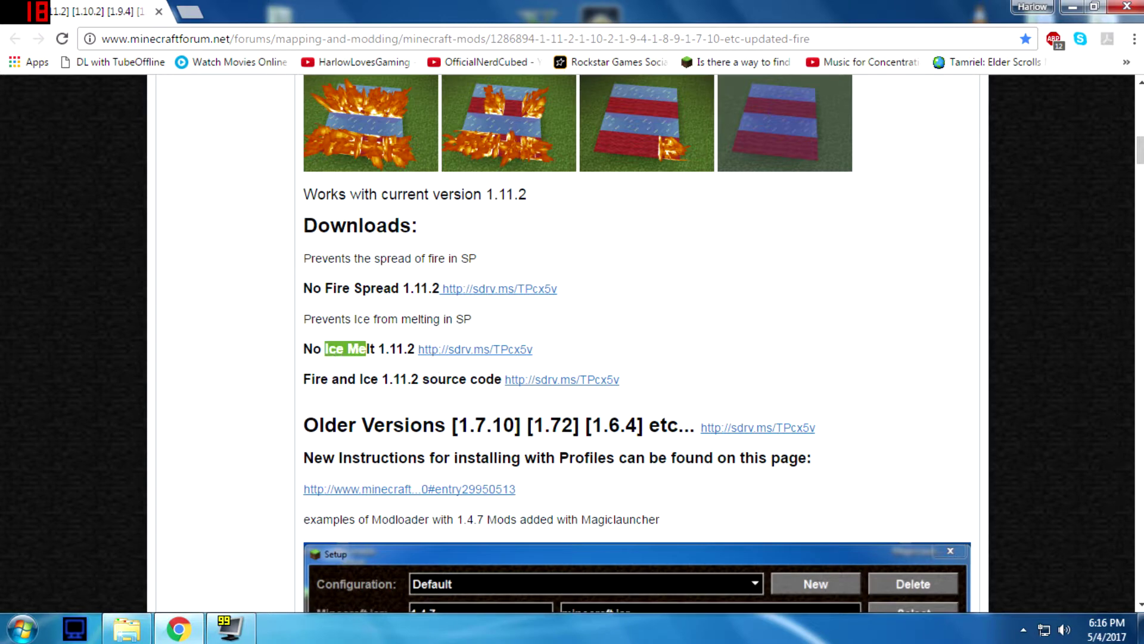
click(379, 342)
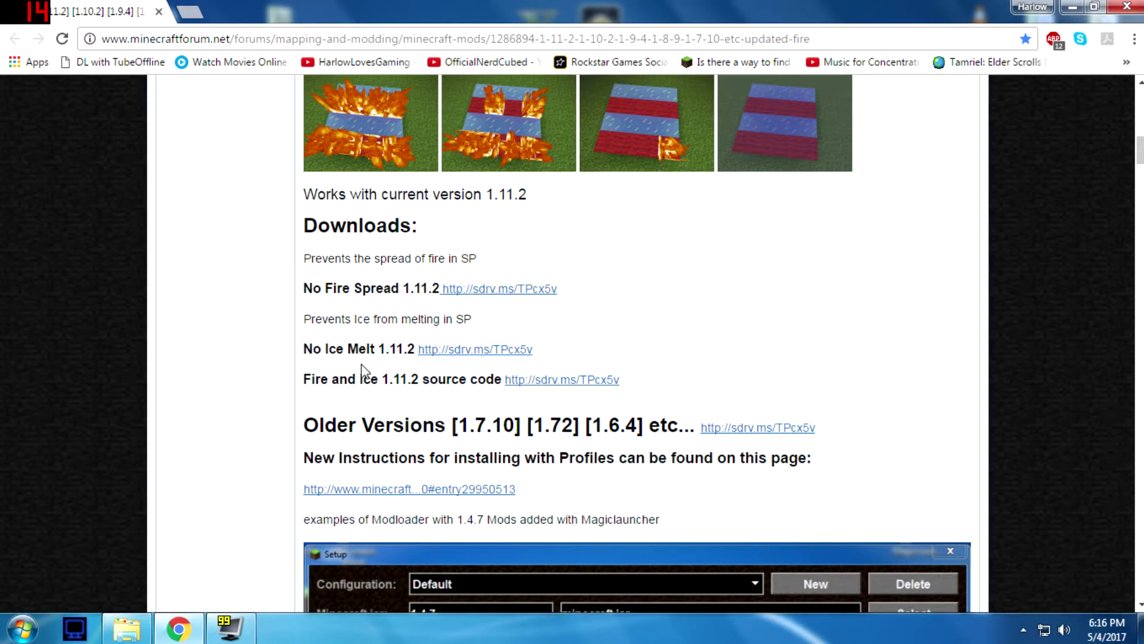
scroll(310, 352, down, 3)
scroll(358, 280, up, 2)
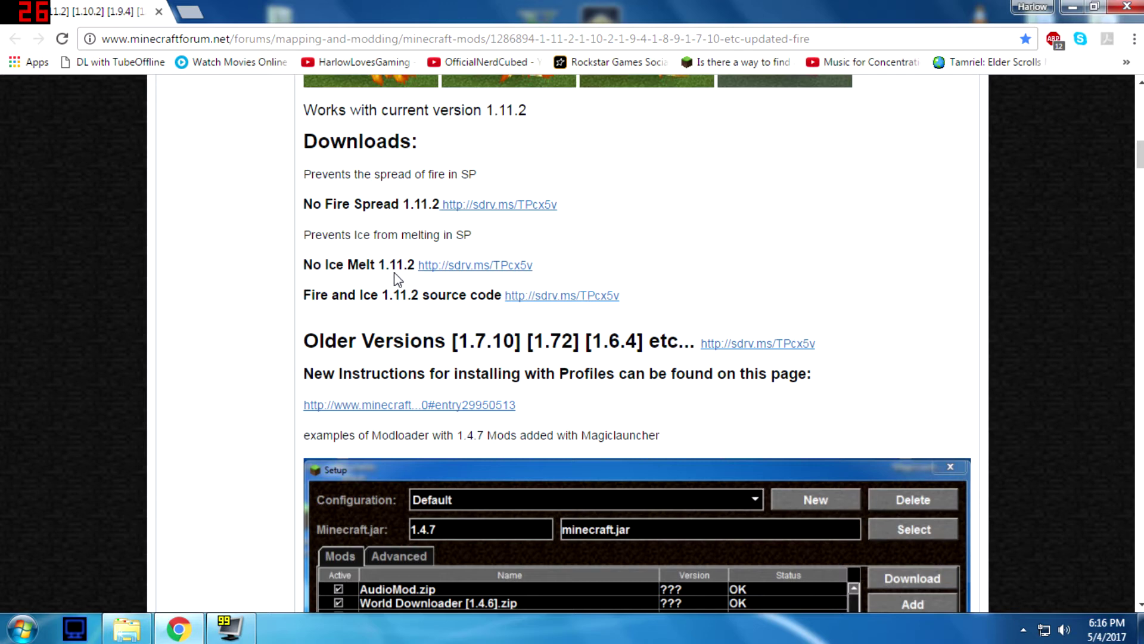
scroll(475, 237, down, 3)
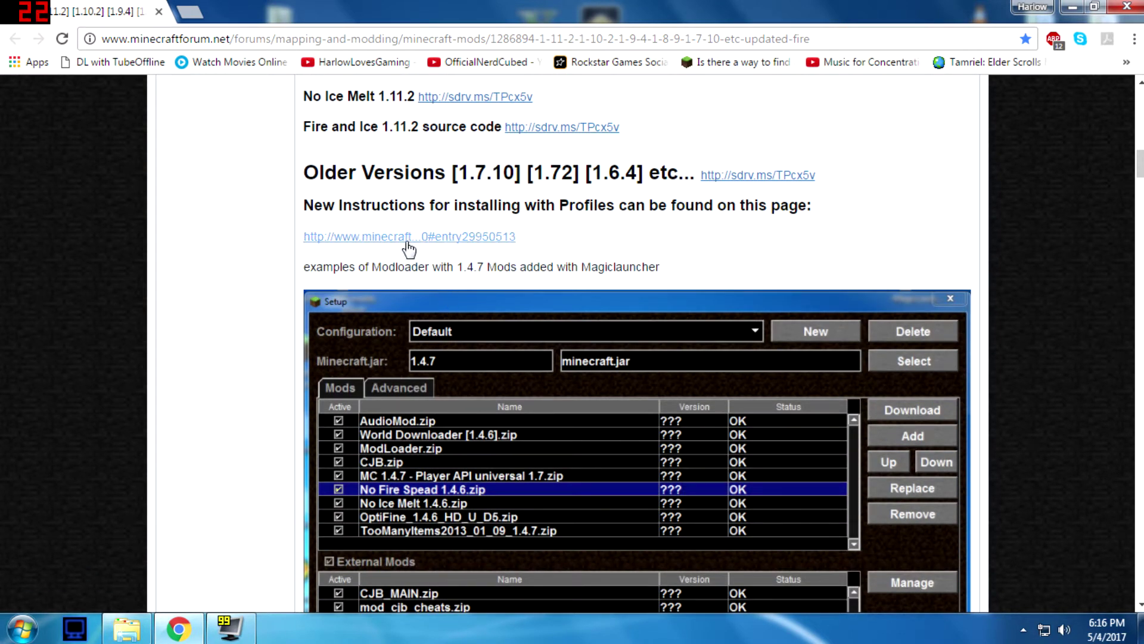
scroll(447, 245, down, 4)
scroll(482, 306, up, 10)
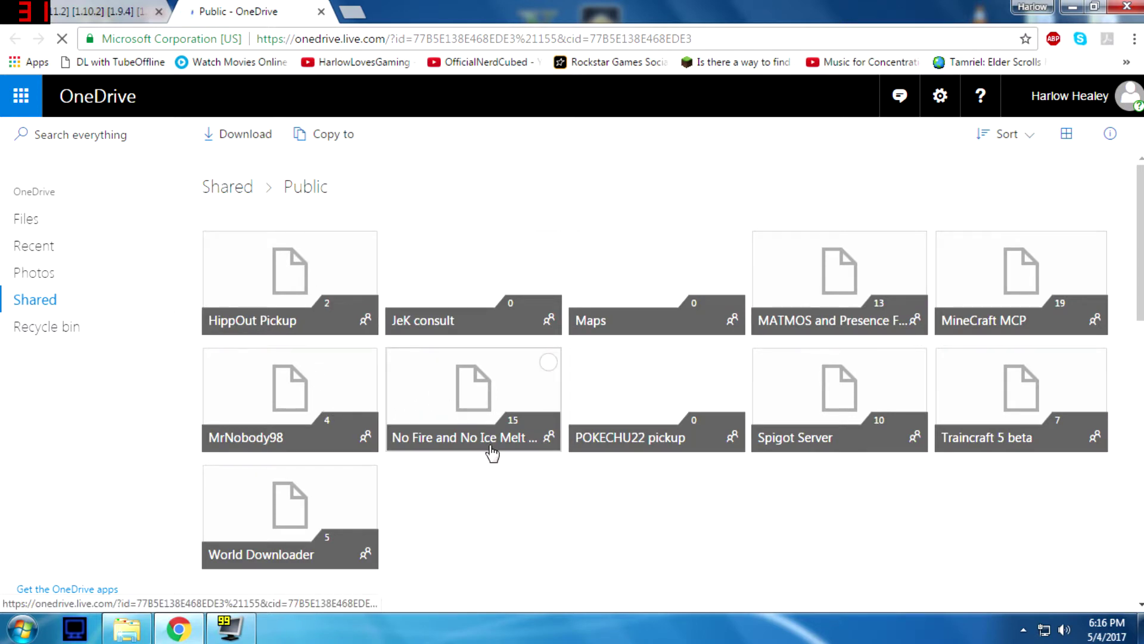
- View the 1.7.2 downloads in OneDrive's No Fire and No Ice Melt Mods folder, and close that page
click(491, 412)
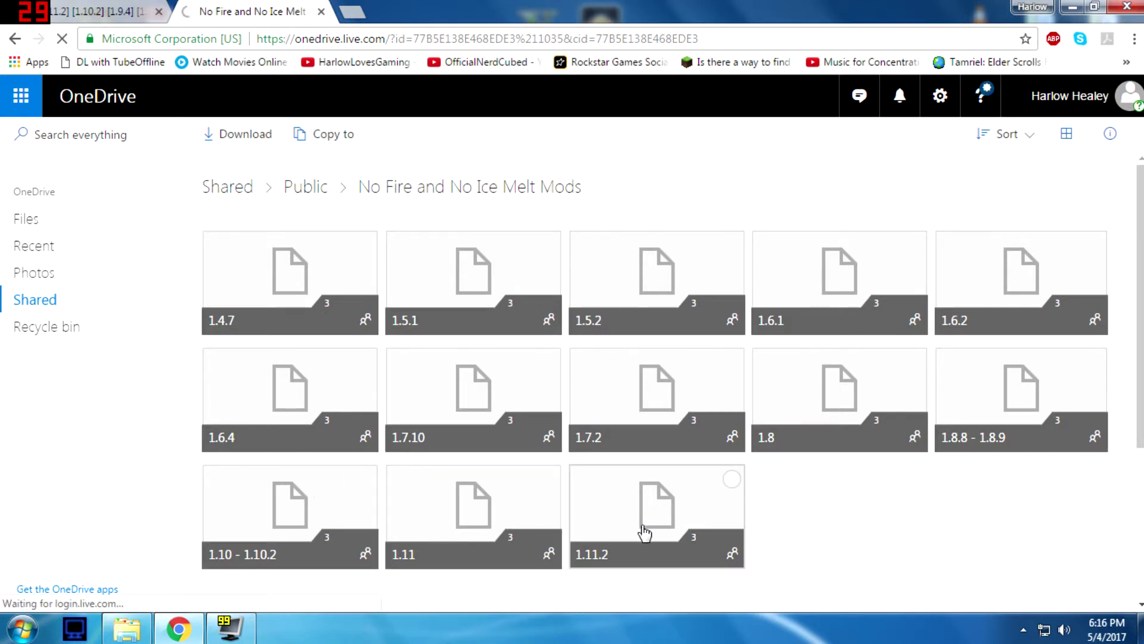
click(660, 404)
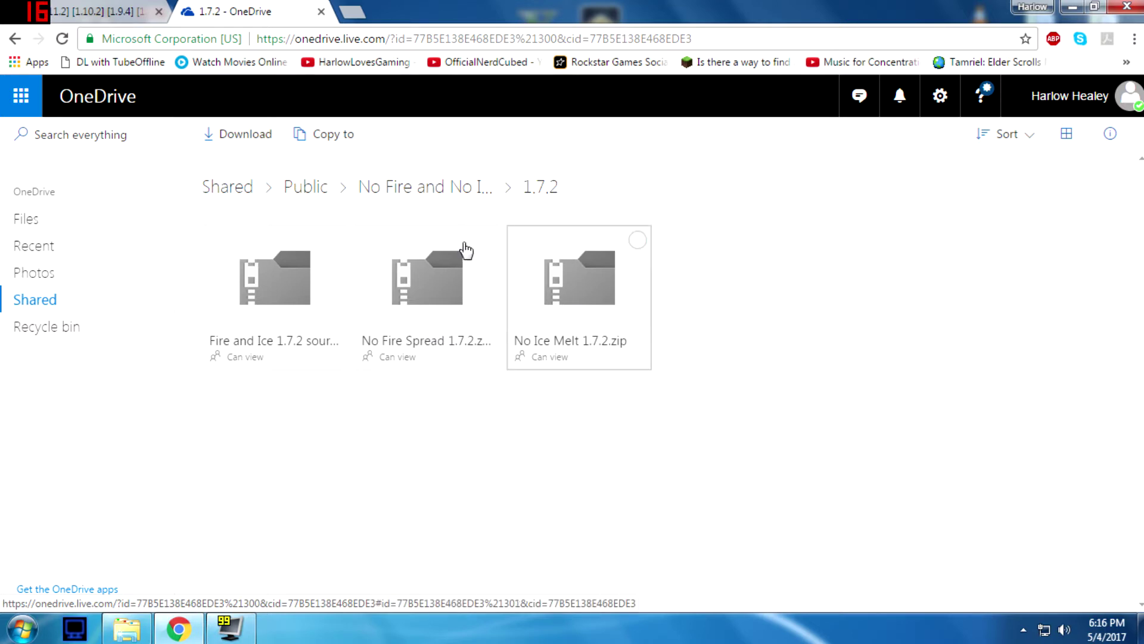
click(321, 12)
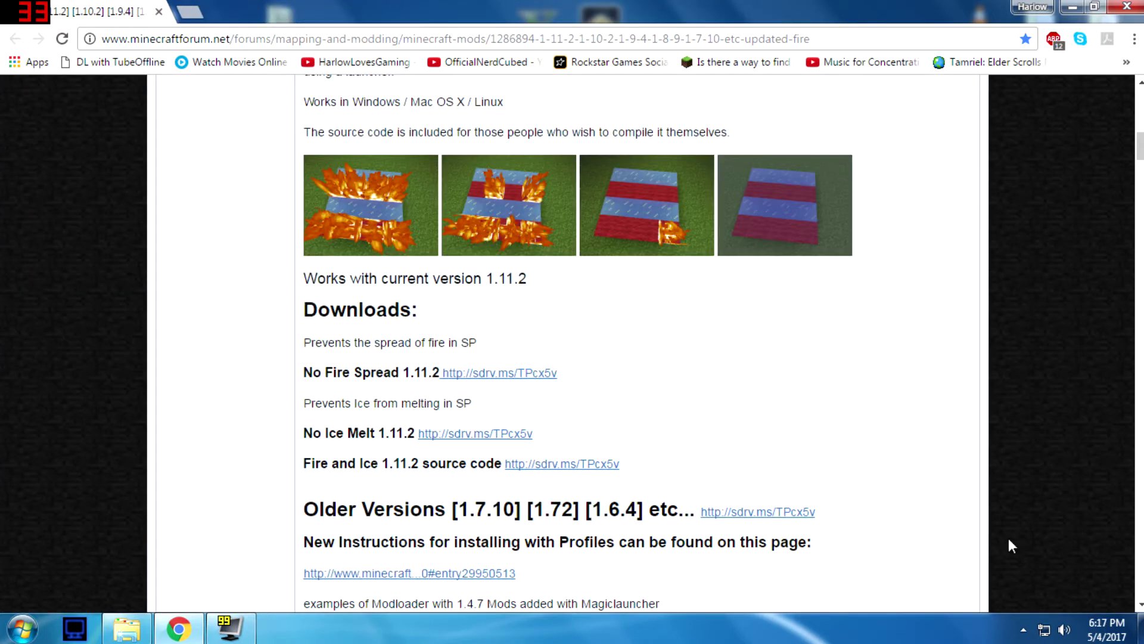
- Go to the desktop and open the No Ice or Fire folder
click(1138, 629)
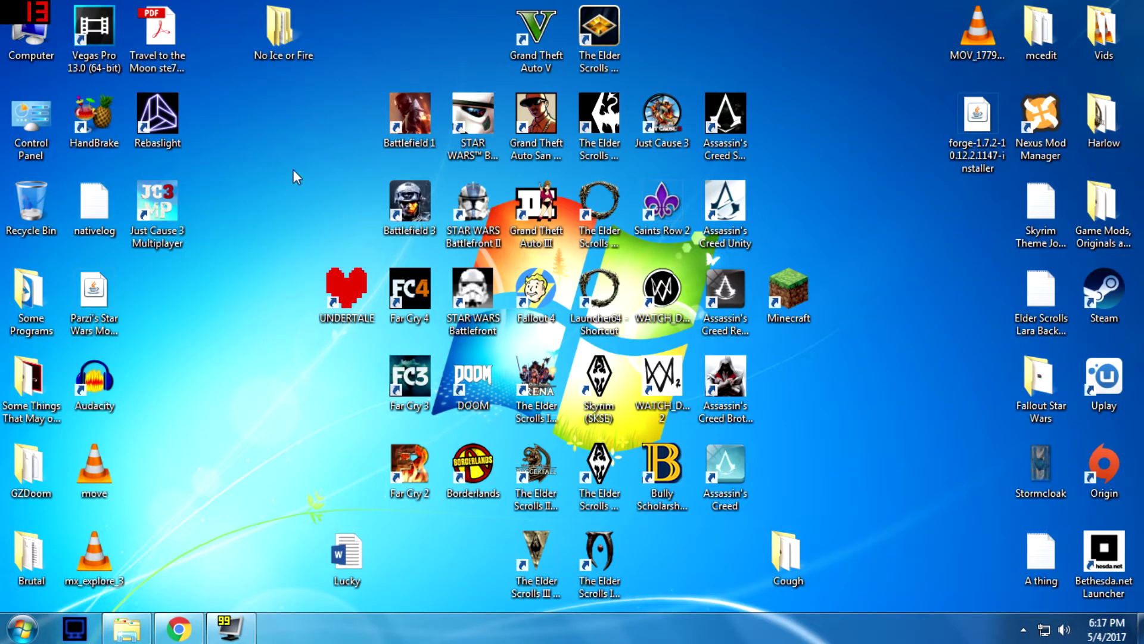
double_click(275, 35)
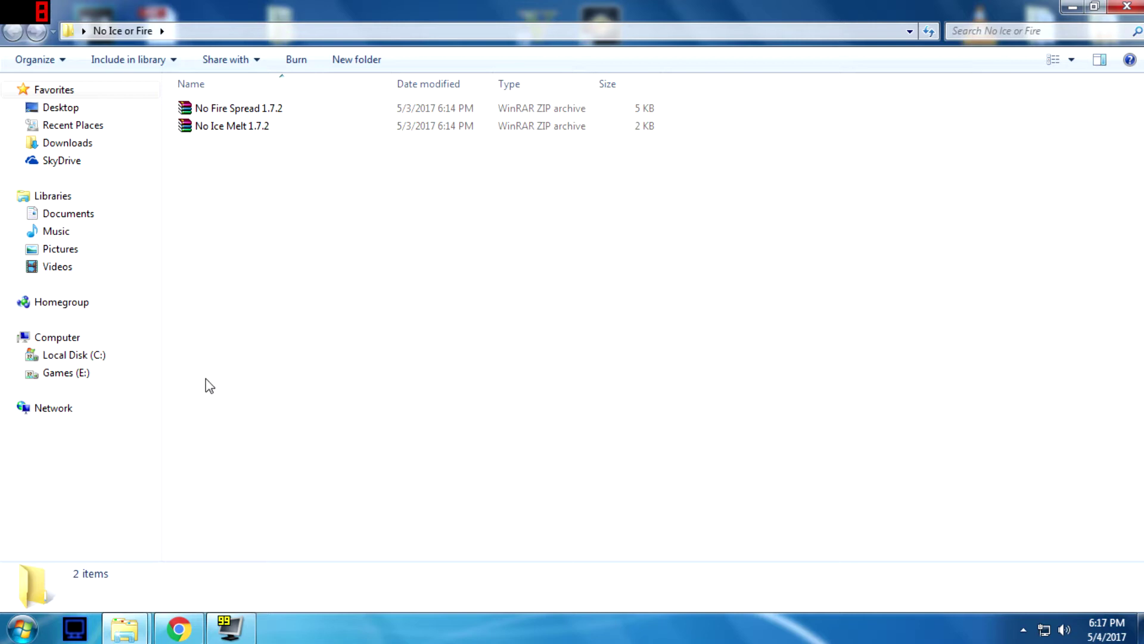
- Bring up the .minecraft folder window, show its full path, and open the versions folder
mouse_move(125, 629)
click(136, 564)
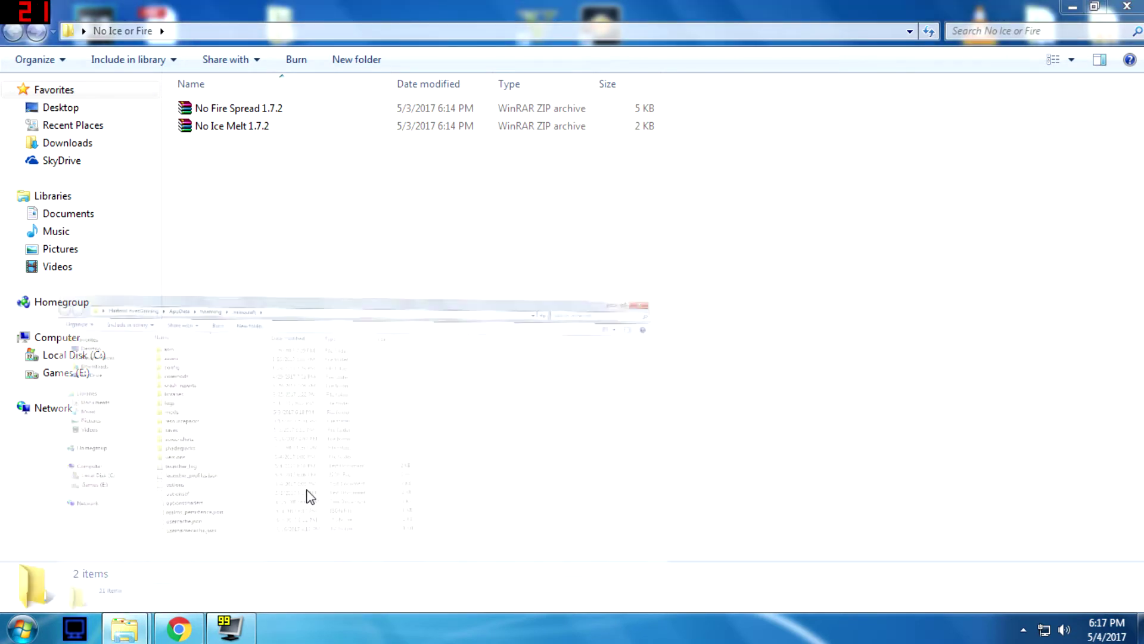
click(437, 27)
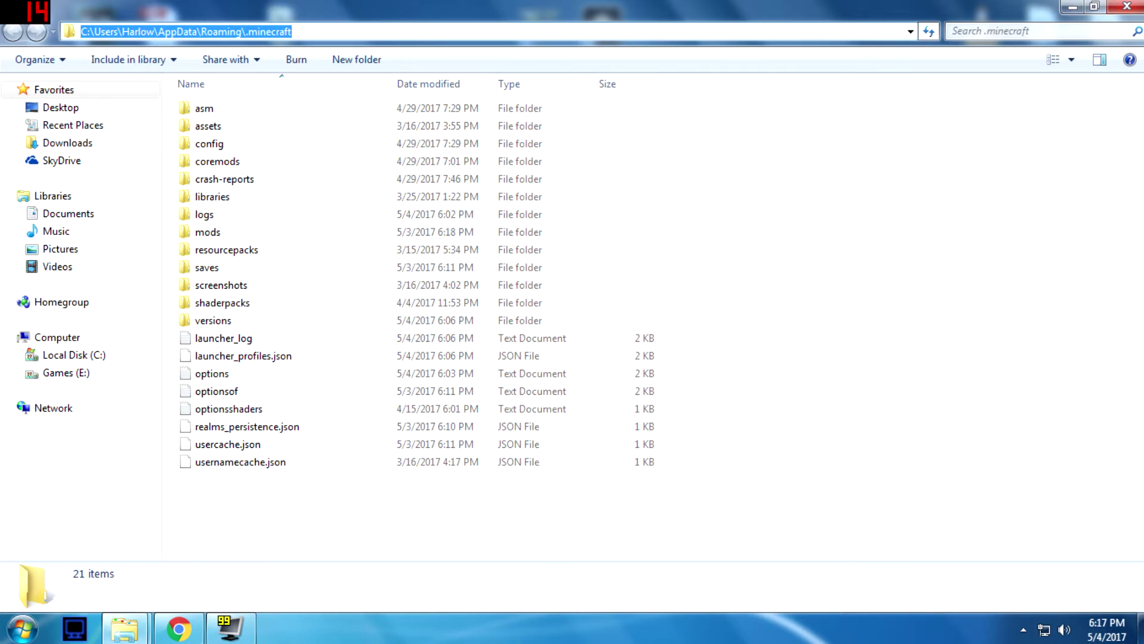
click(354, 512)
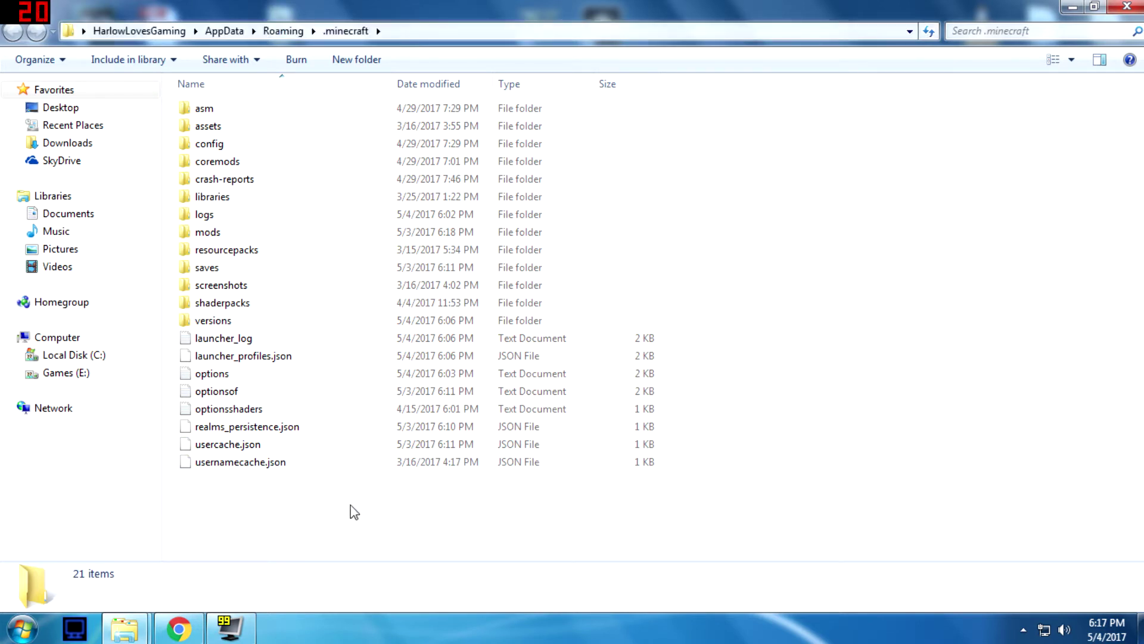
double_click(237, 320)
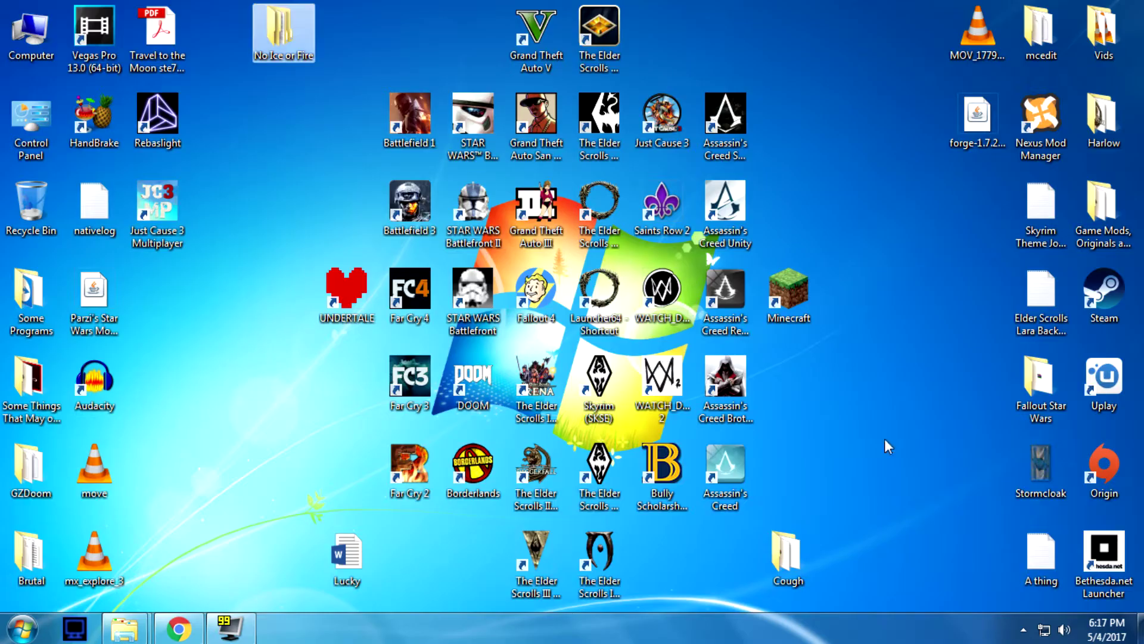
- Return to the versions folder window and open the 1.7.2-Forge10.12.2.1147 folder
click(126, 625)
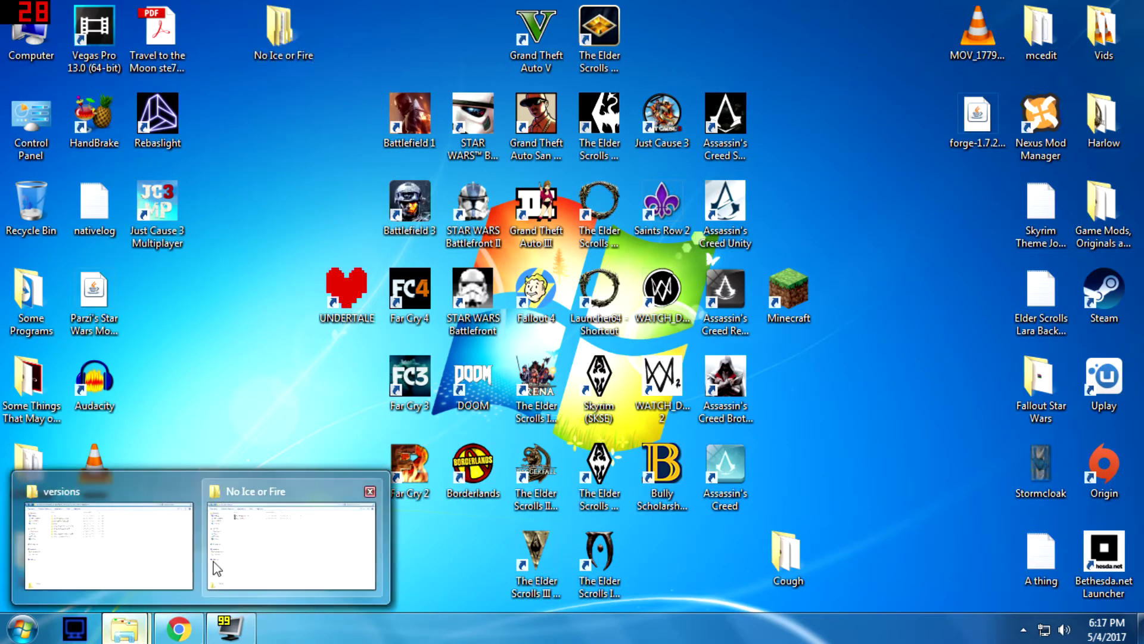
click(287, 534)
mouse_move(124, 627)
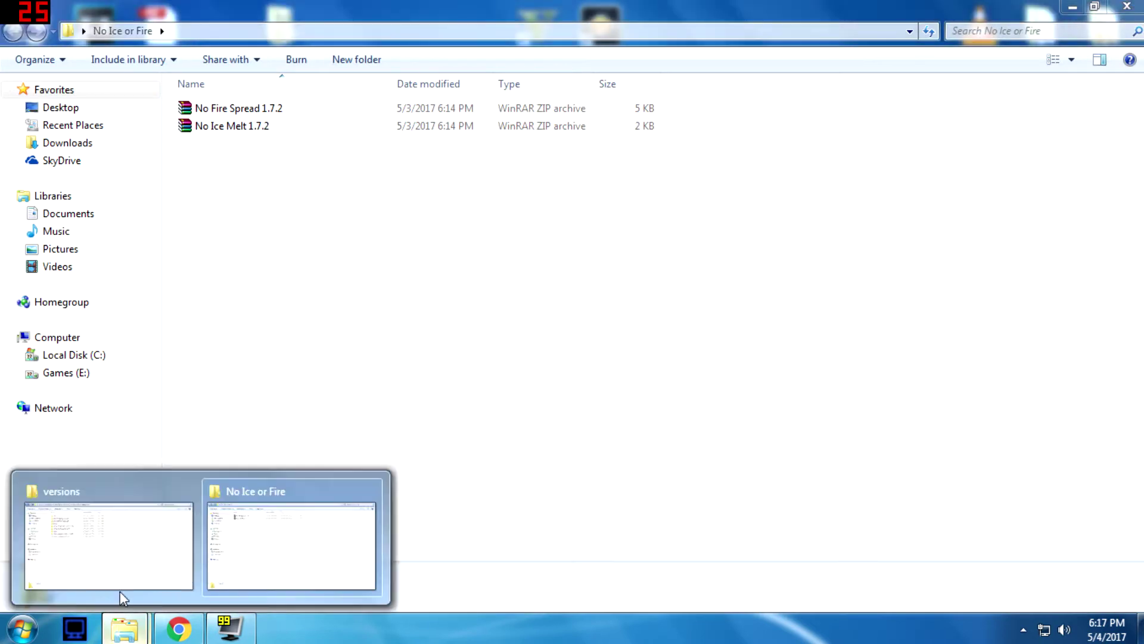
click(119, 590)
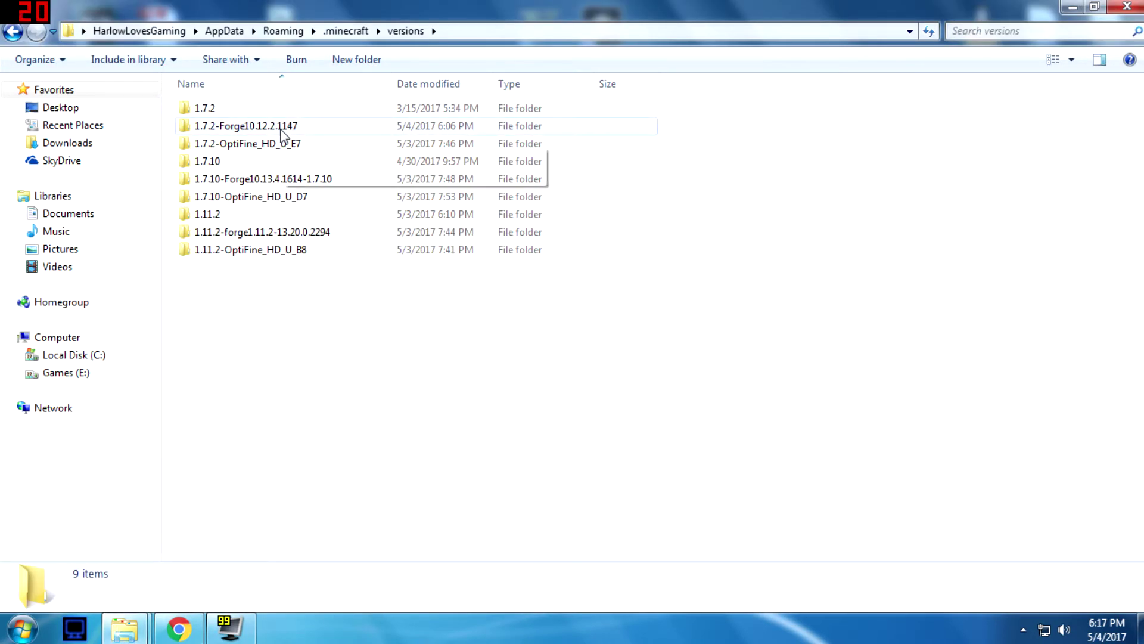
double_click(281, 127)
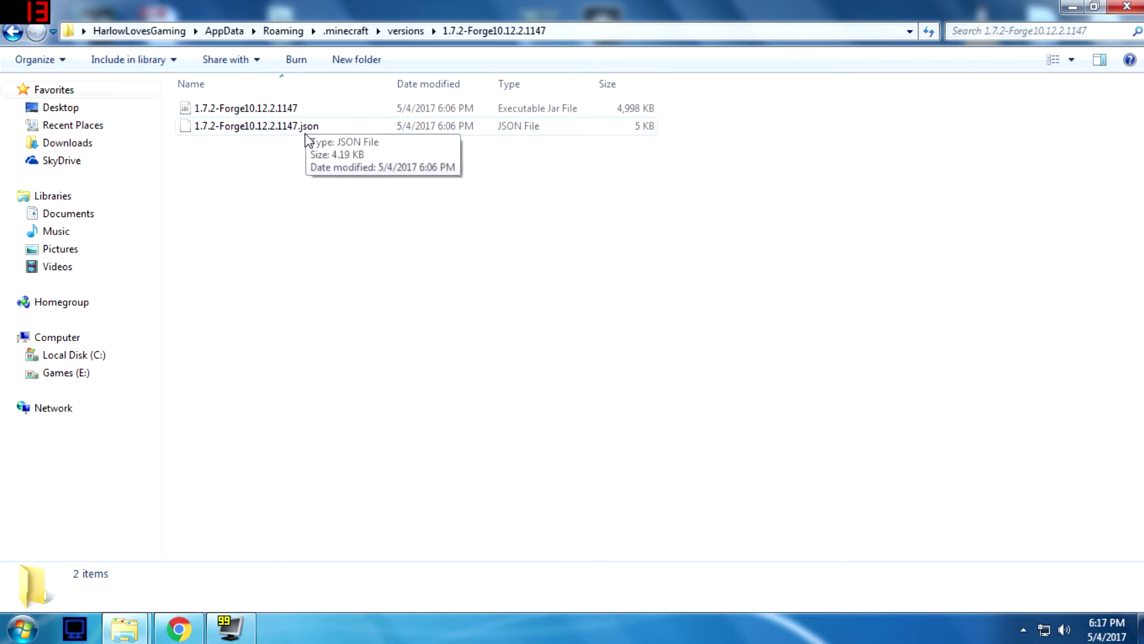
- Open the 1.7.2-Forge10.12.2.1147 jar file with WinRAR archiver and dismiss the startup window
click(298, 109)
right_click(303, 109)
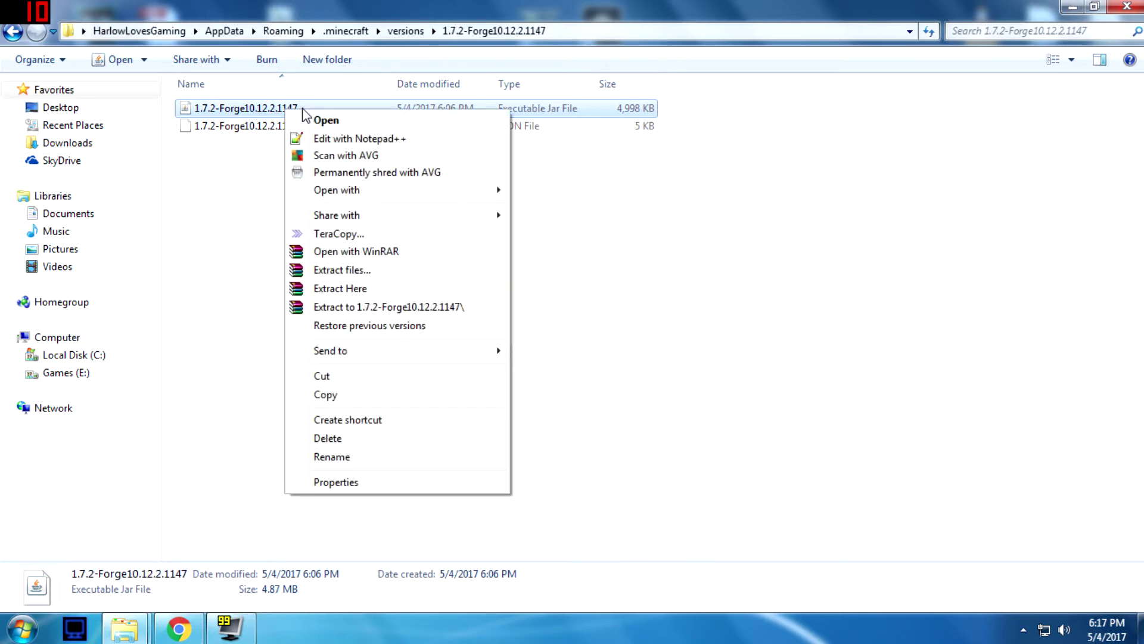
mouse_move(363, 194)
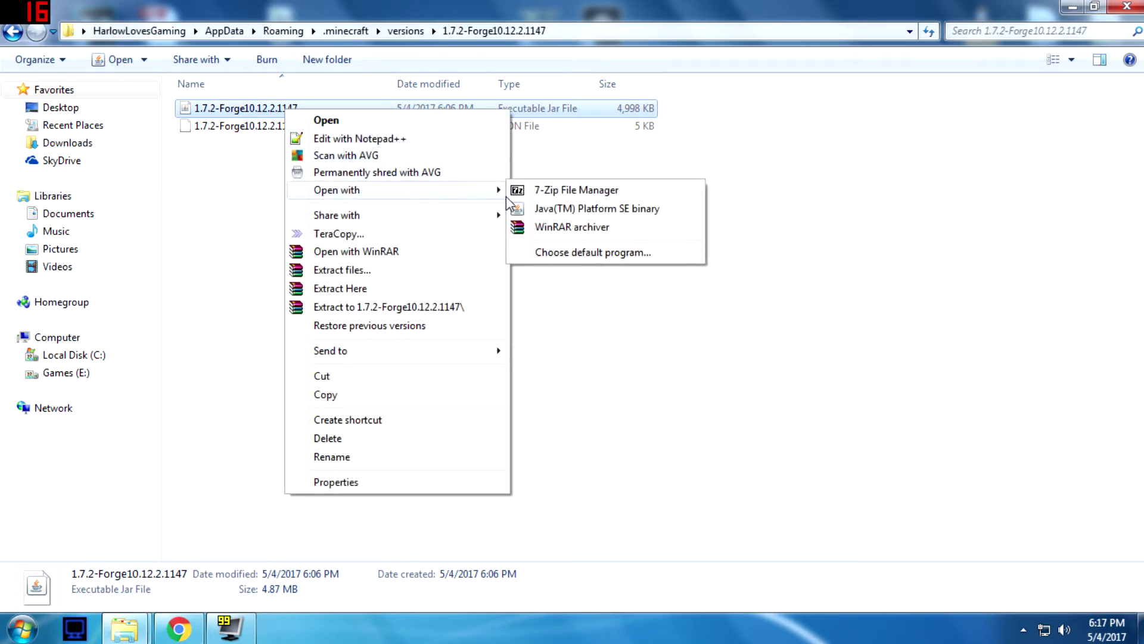
click(555, 228)
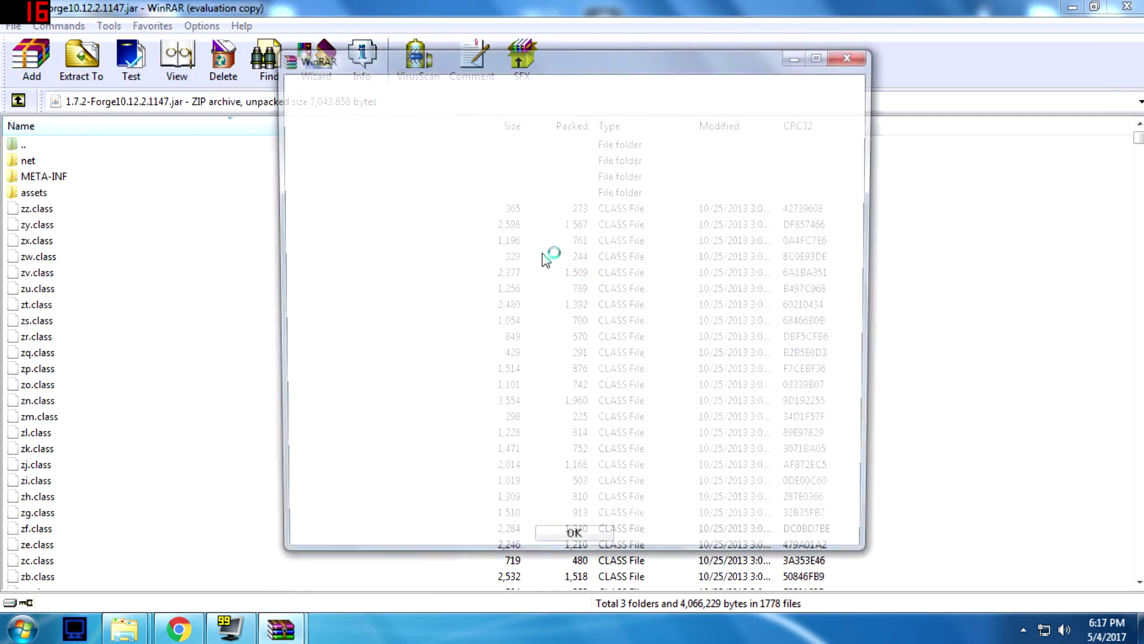
click(850, 58)
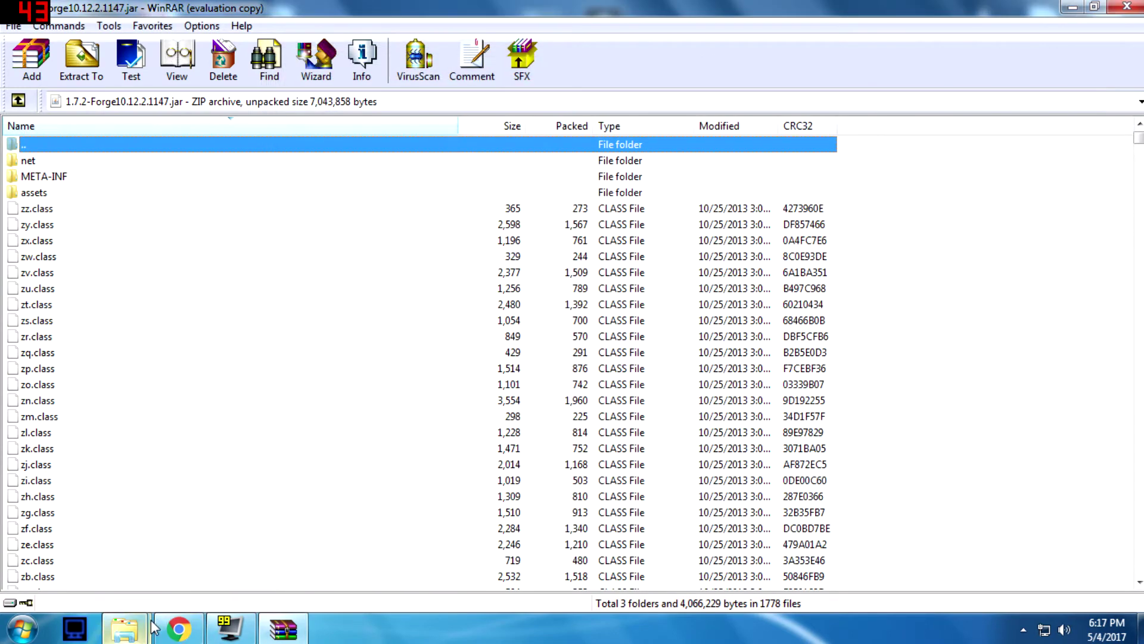
- Open the No Fire Spread 1.7.2 archive from the No Ice or Fire folder and dismiss the license reminder
mouse_move(125, 628)
click(258, 547)
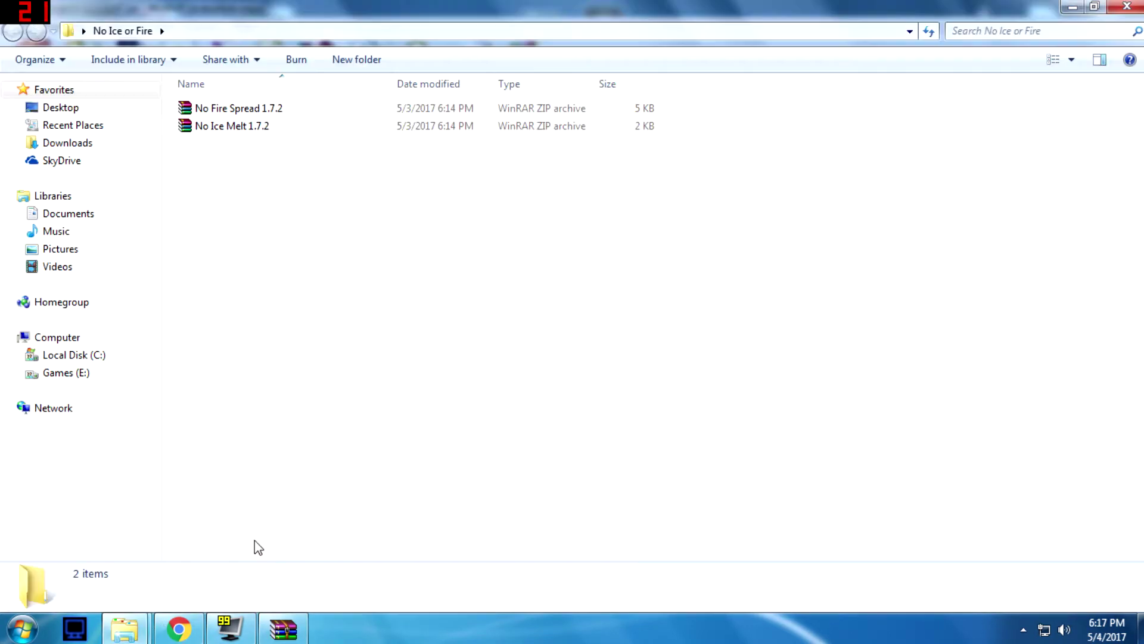
double_click(227, 109)
click(66, 229)
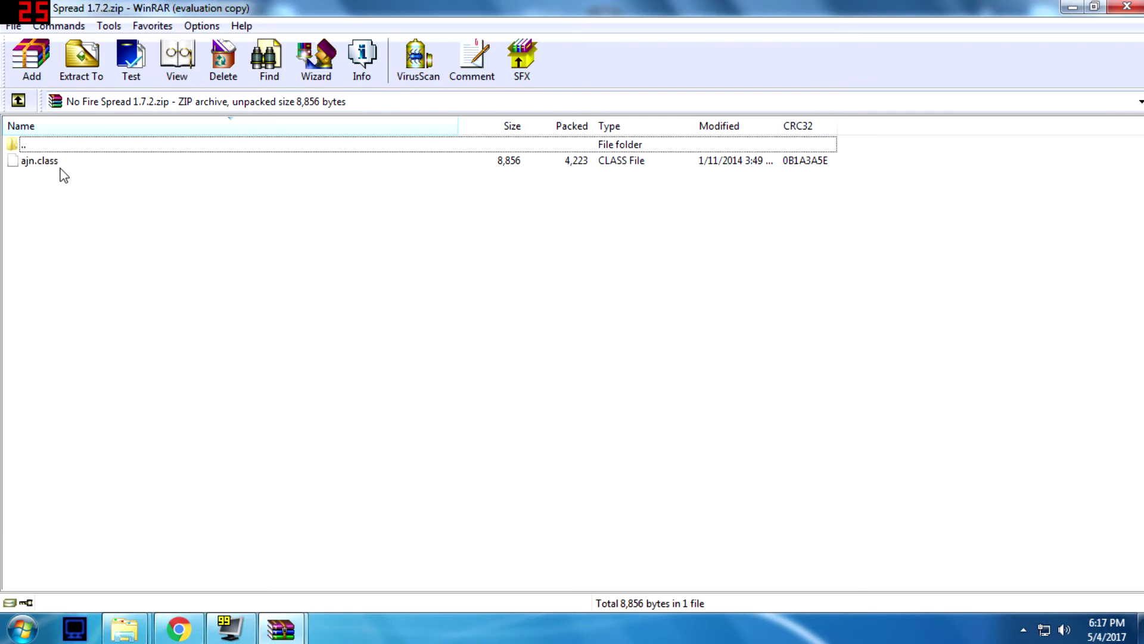
click(685, 240)
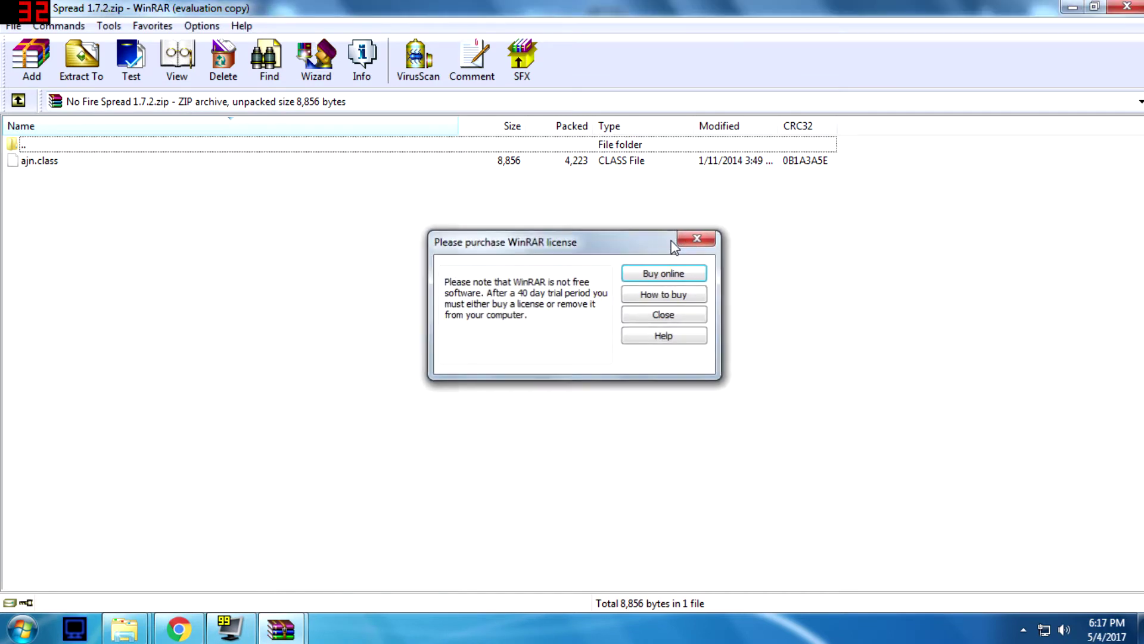
- Copy ajn.class from the No Fire Spread archive into the root of the 1.7.2-Forge10.12.2.1147 jar and confirm
drag(346, 160, 289, 633)
drag(222, 537, 559, 431)
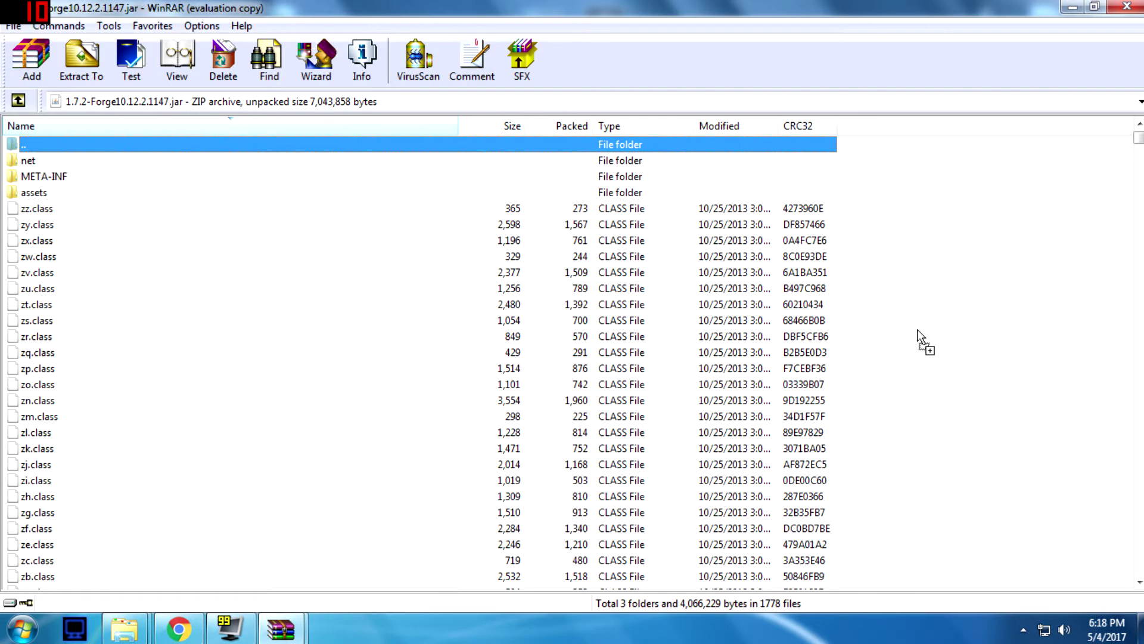
drag(917, 337, 917, 334)
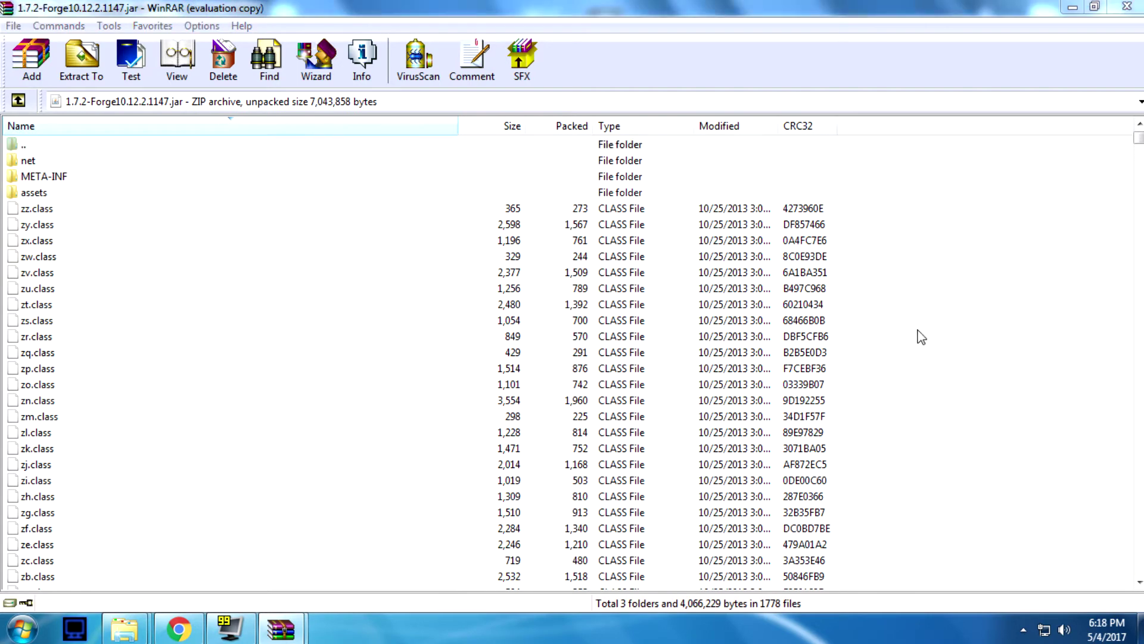
click(589, 465)
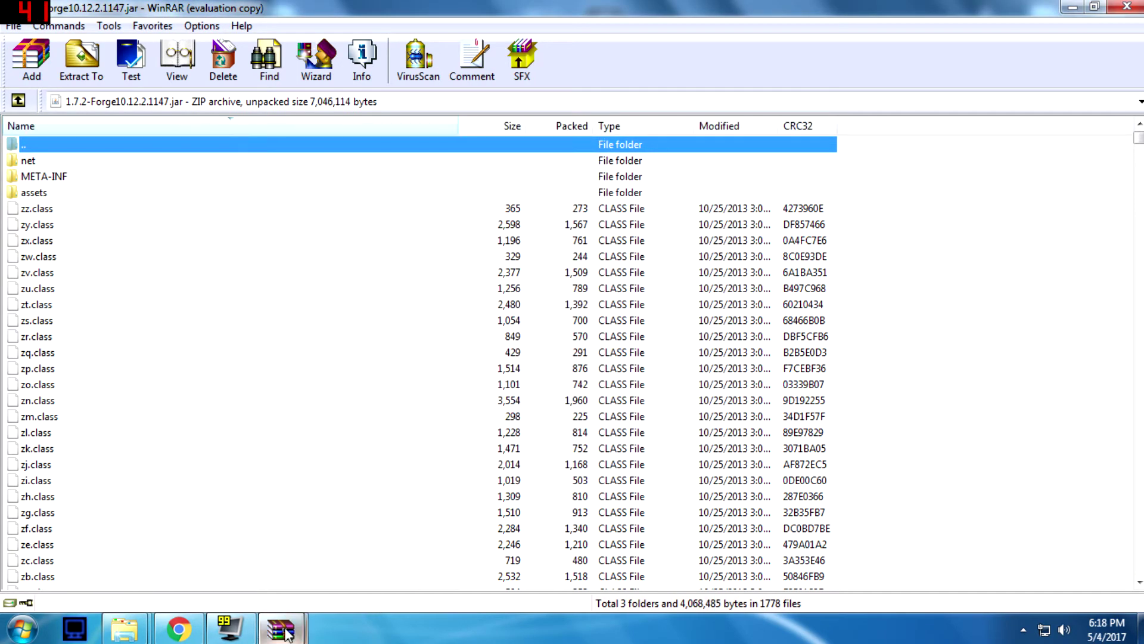
- Open the No Ice Melt 1.7.2 archive from the No Ice or Fire folder
mouse_move(125, 627)
click(273, 554)
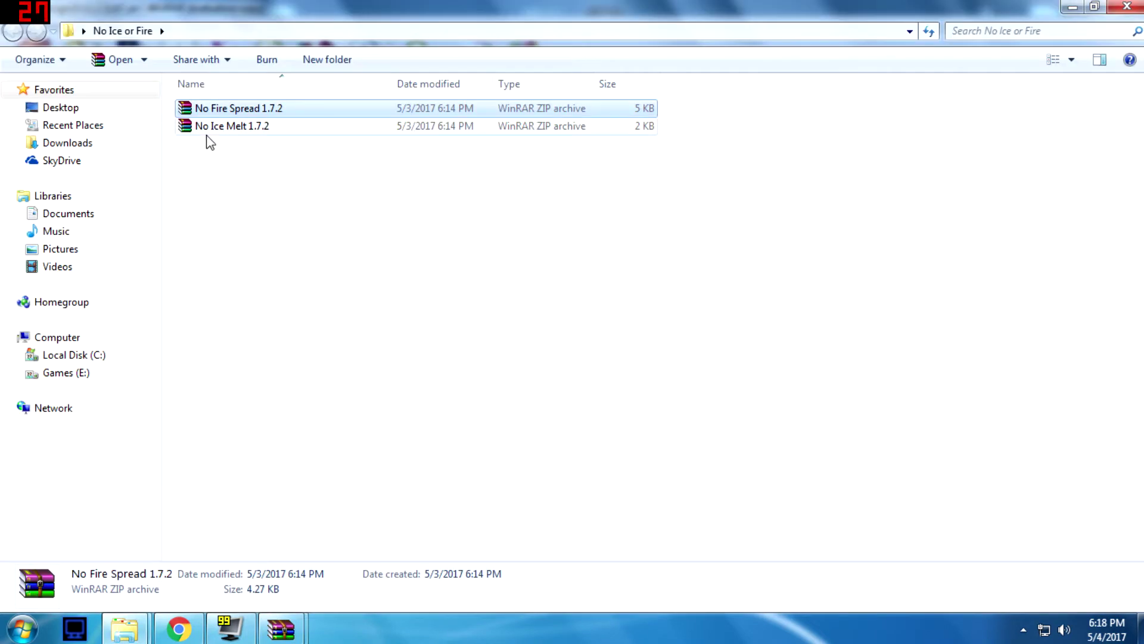
double_click(209, 127)
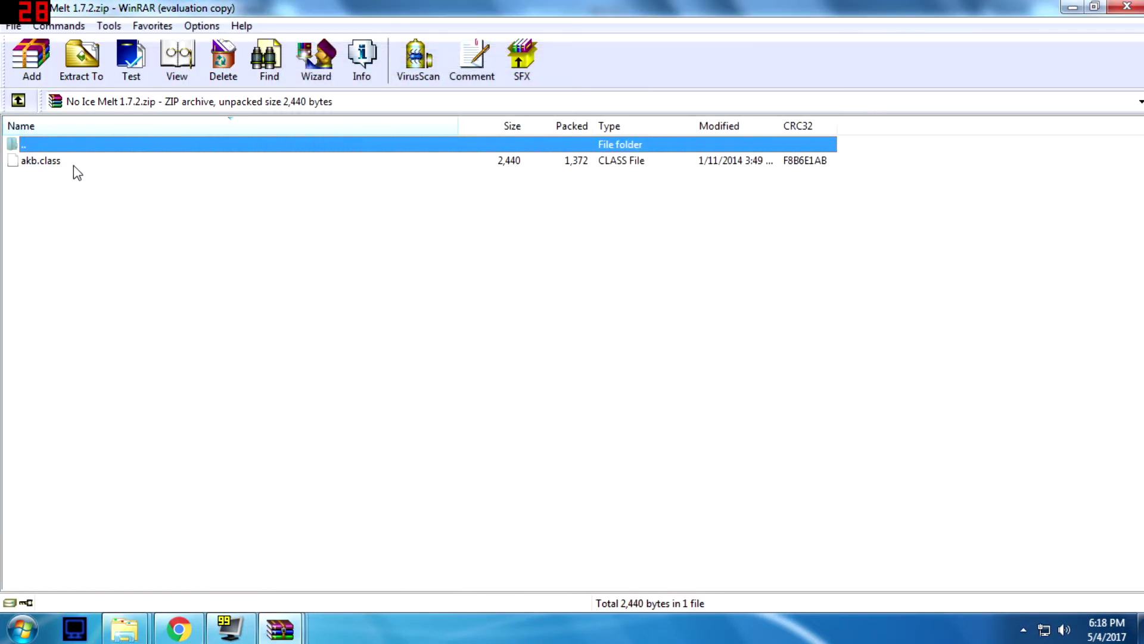
- Copy akb.class from the No Ice Melt archive into the root of the 1.7.2-Forge10.12.2.1147 jar and close both mod archives
drag(89, 161, 1041, 313)
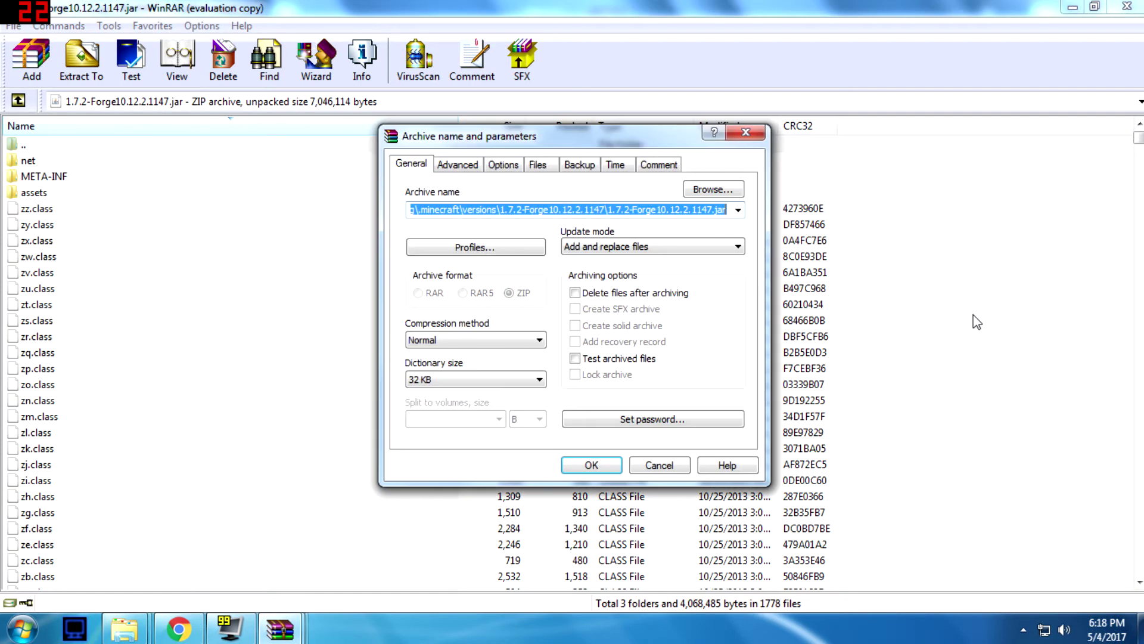
click(596, 464)
mouse_move(279, 628)
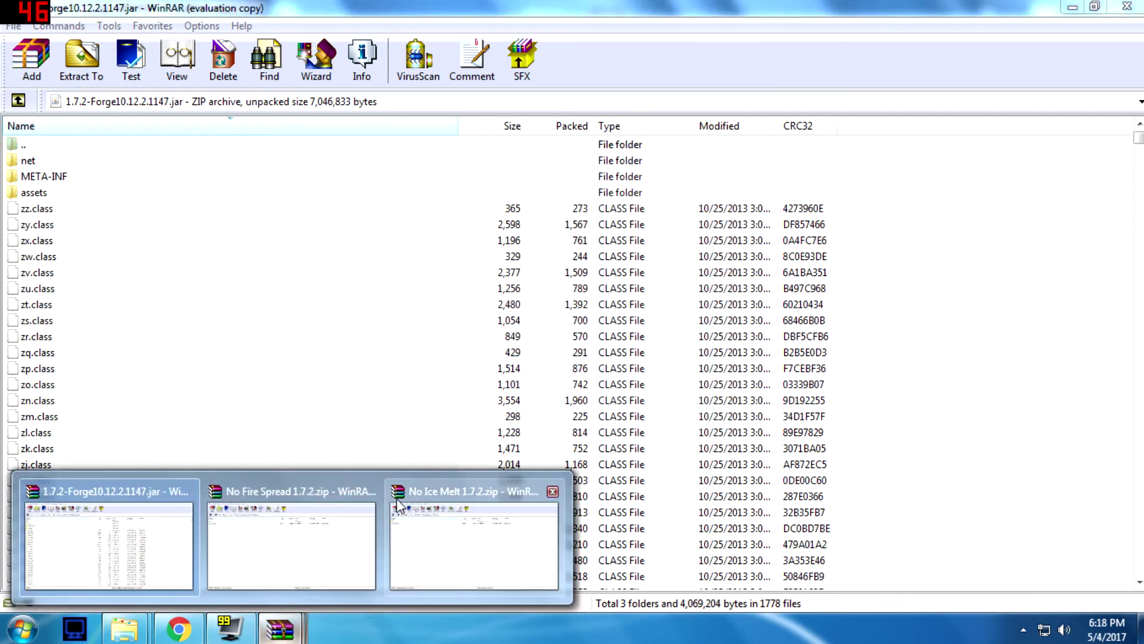
click(369, 491)
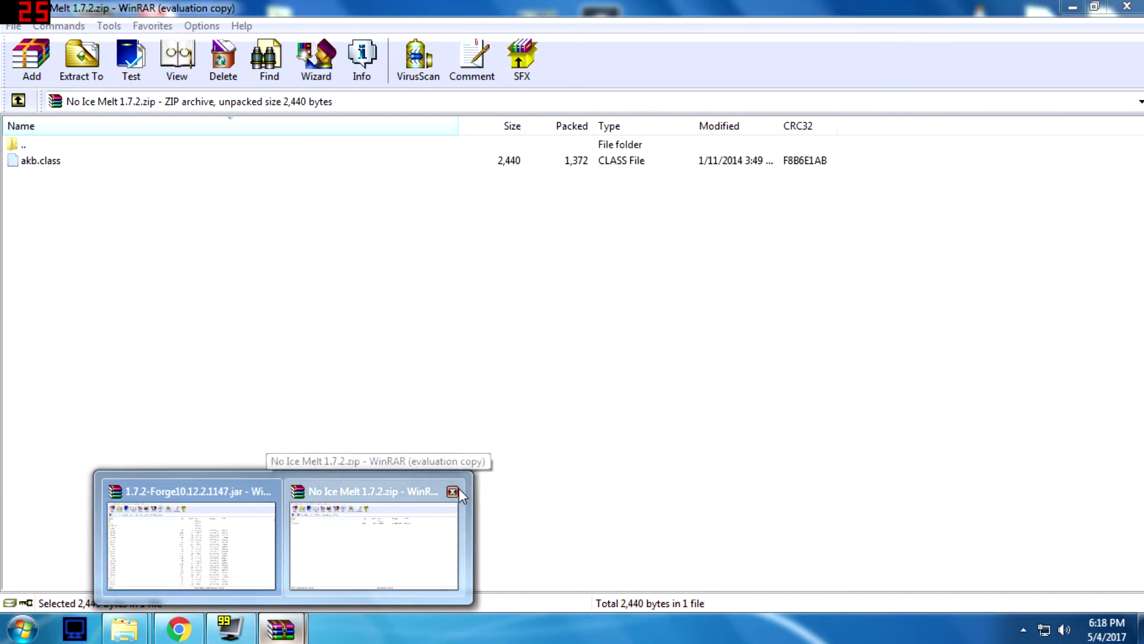
click(456, 492)
click(1127, 7)
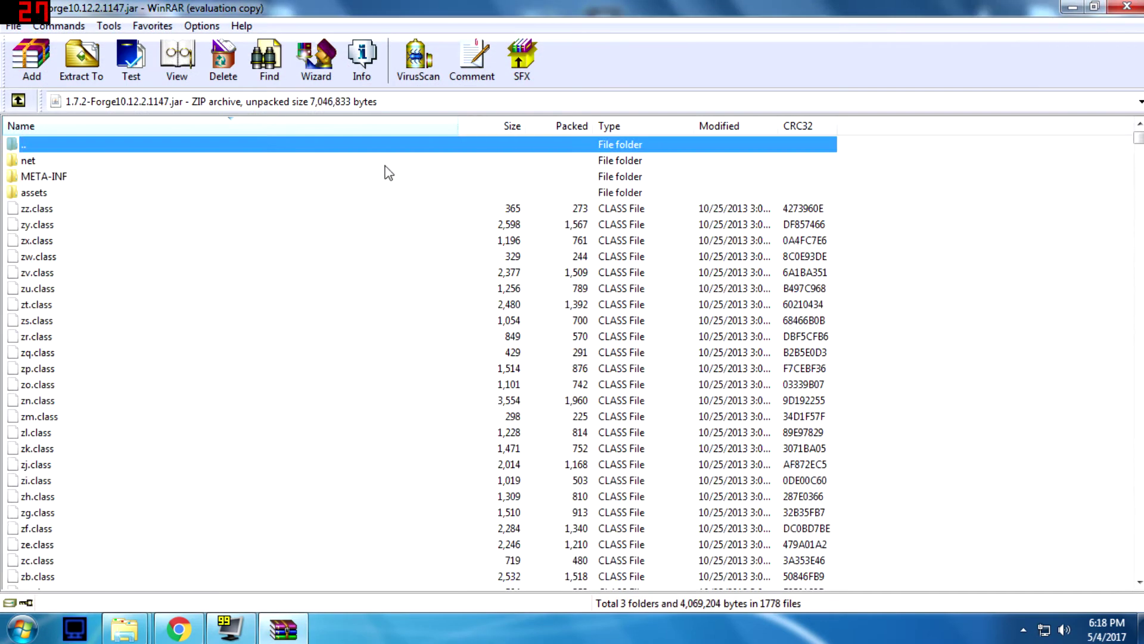
- Delete the META-INF folder from the 1.7.2-Forge10.12.2.1147 jar, and close the archive and the No Ice or Fire folder
click(72, 178)
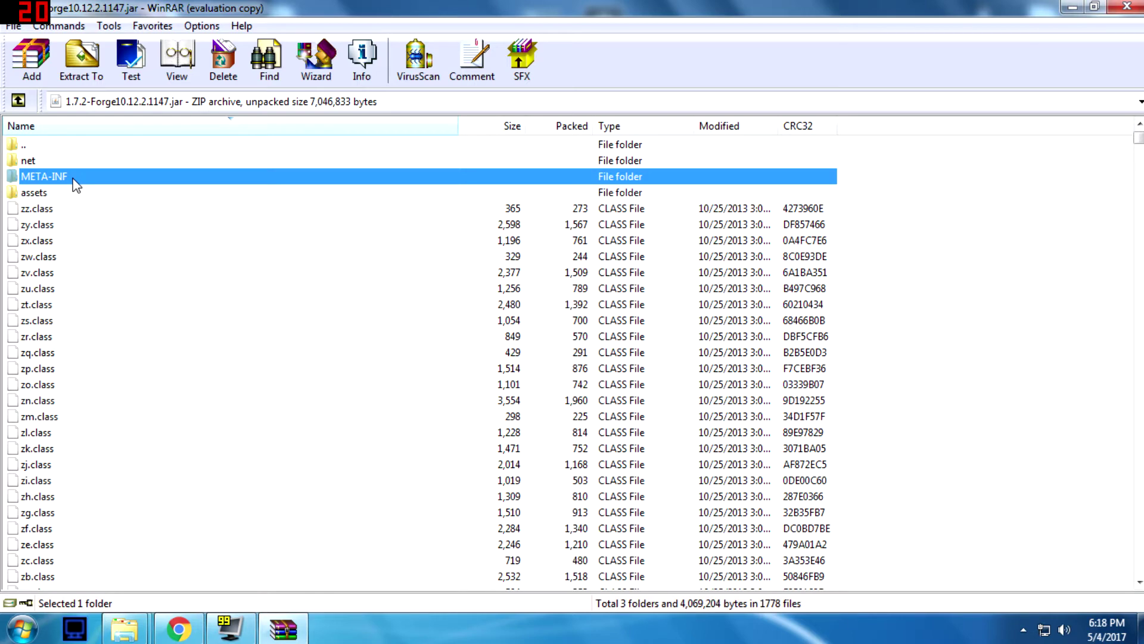
key(Delete)
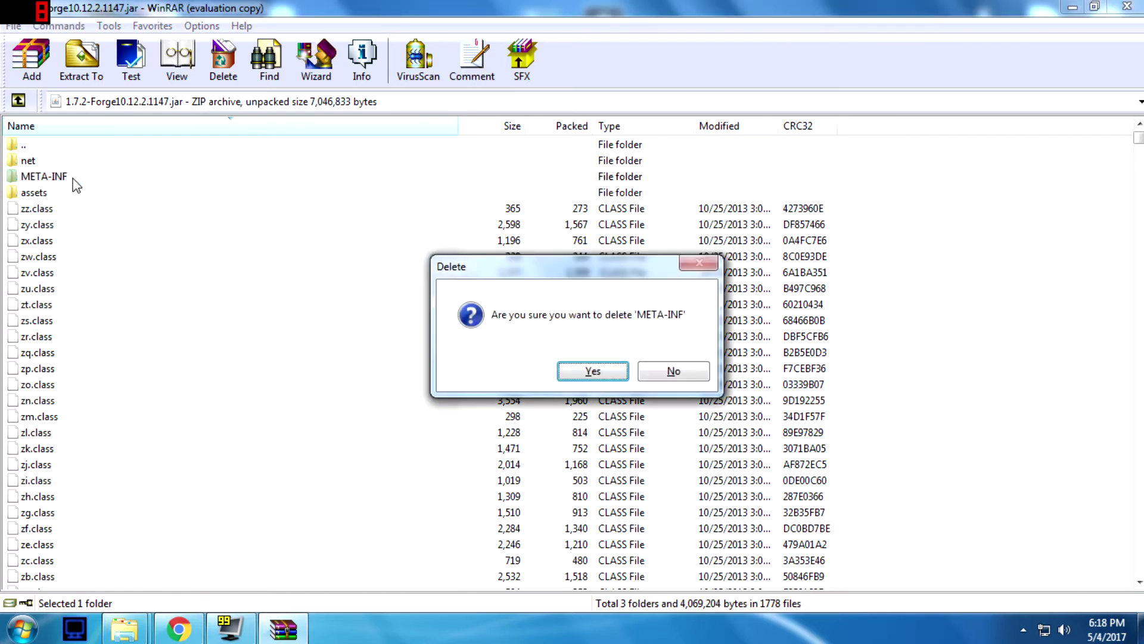
click(593, 371)
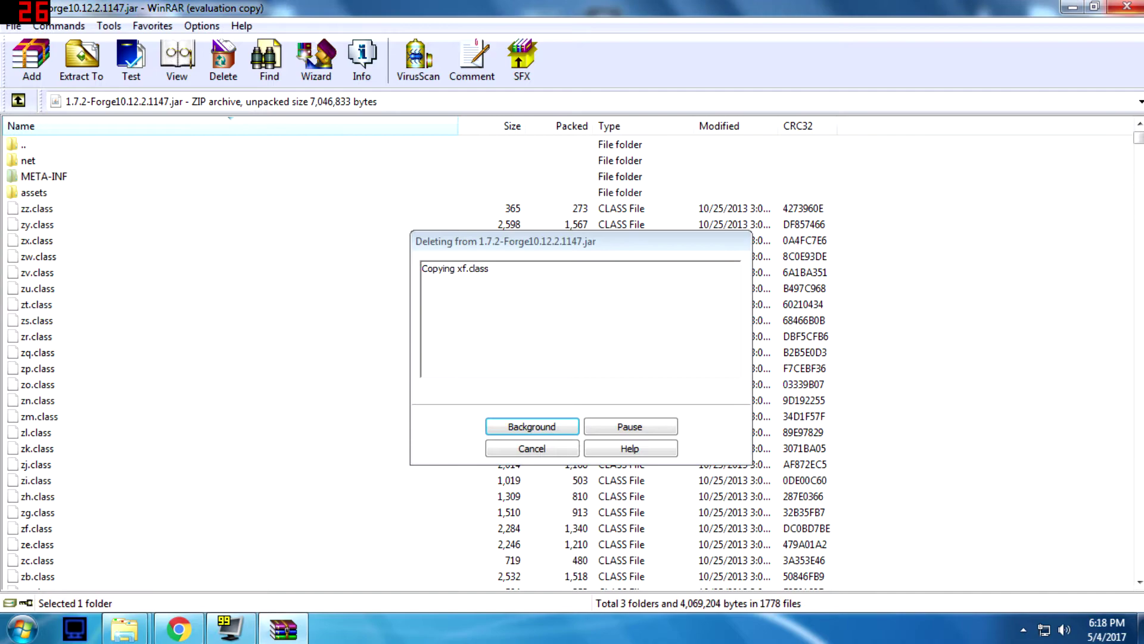
click(1127, 6)
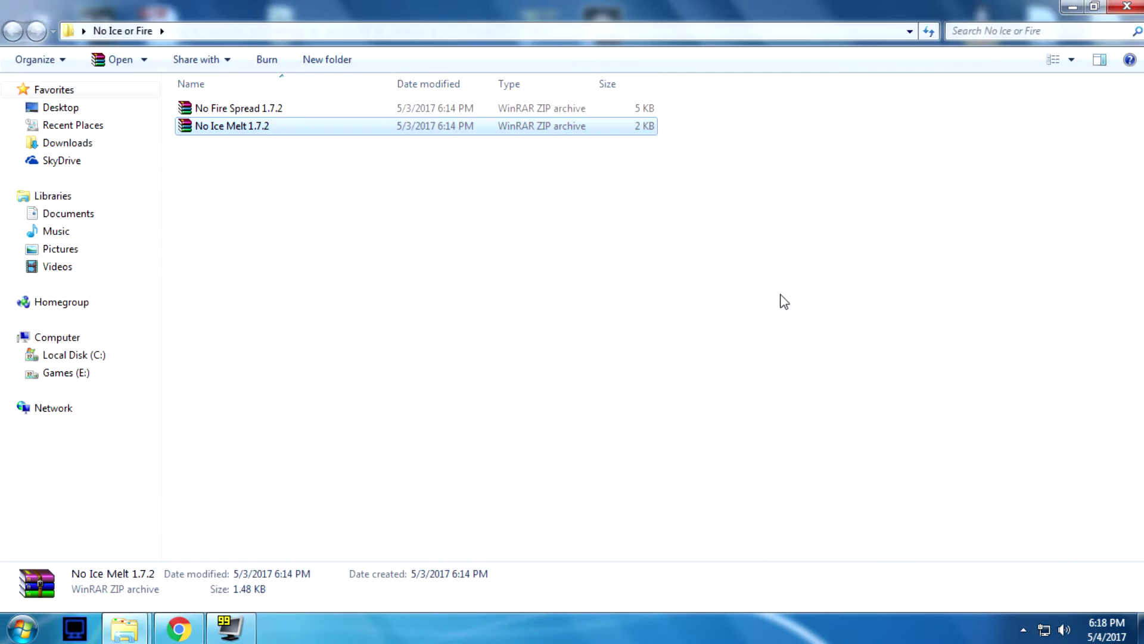
click(517, 464)
click(1126, 6)
- Switch to the Minecraft Launcher in a maximized window and open the launch options of the 1.7.2-Forge10.12.2.1147 profile
double_click(788, 291)
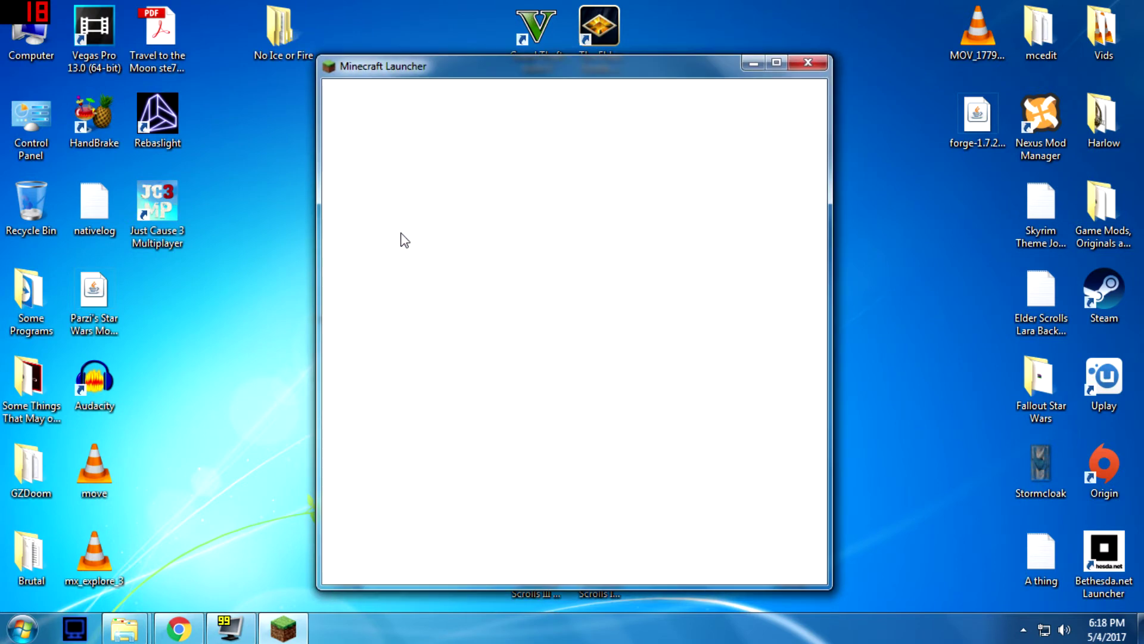
double_click(496, 69)
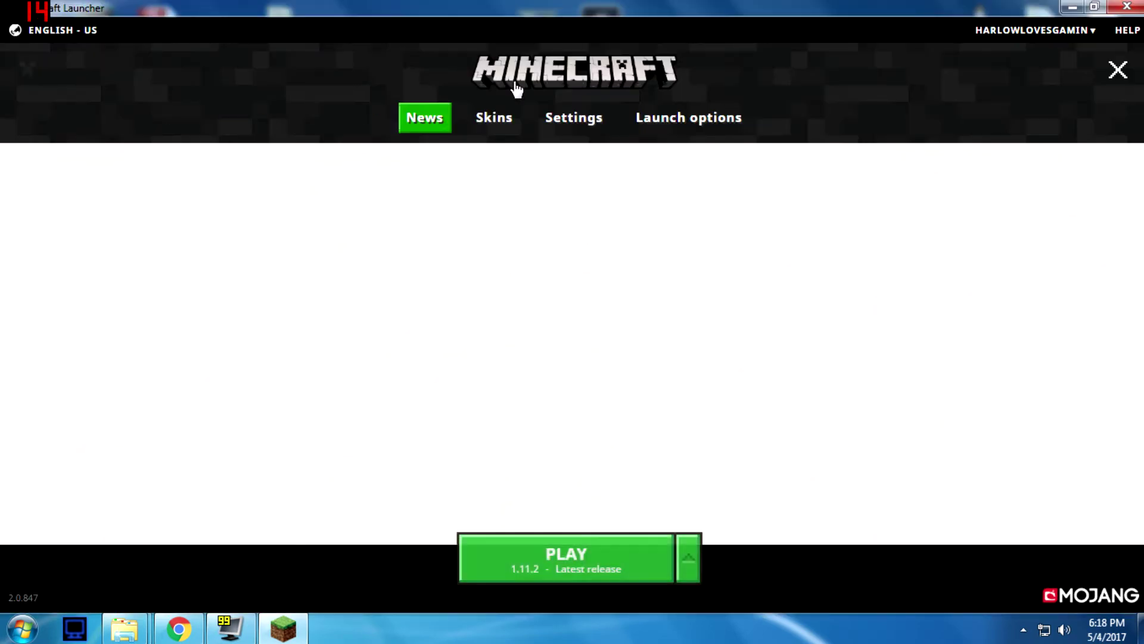
click(668, 126)
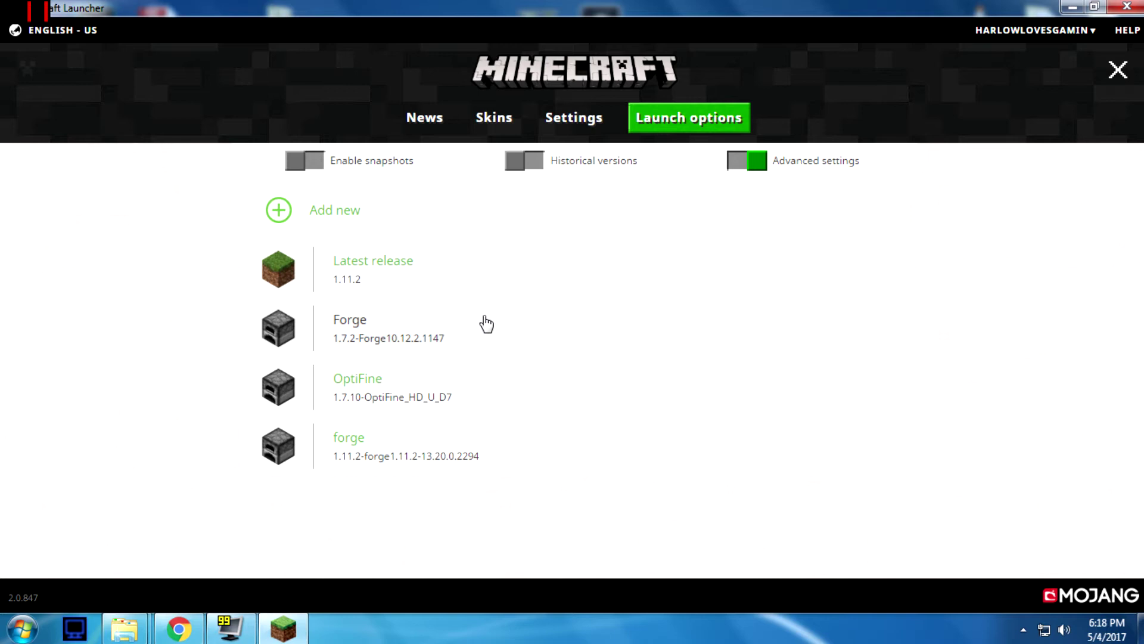
click(428, 335)
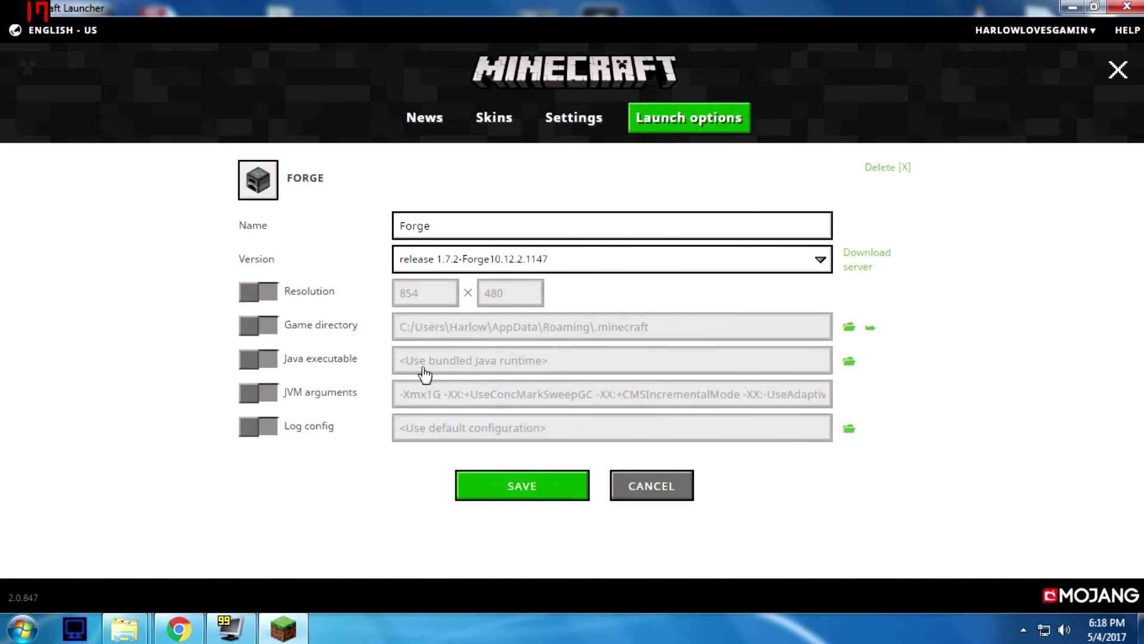
- Enable a custom Java executable for the Forge profile and set it to C:\Program Files (x86)\Java\bin\javaw.exe
click(322, 365)
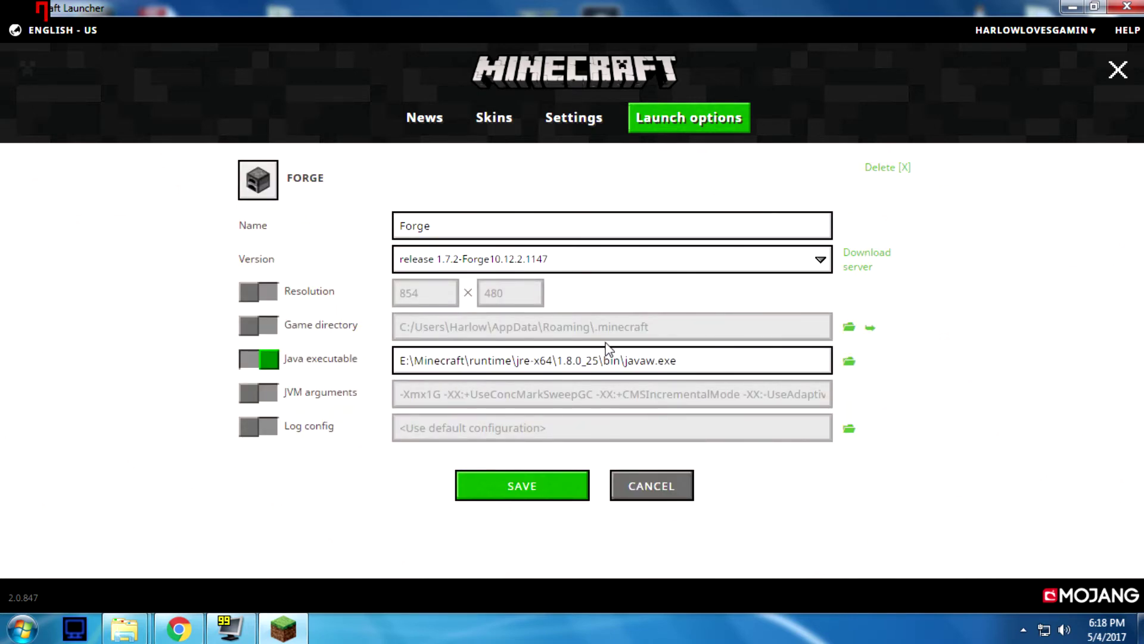
click(849, 364)
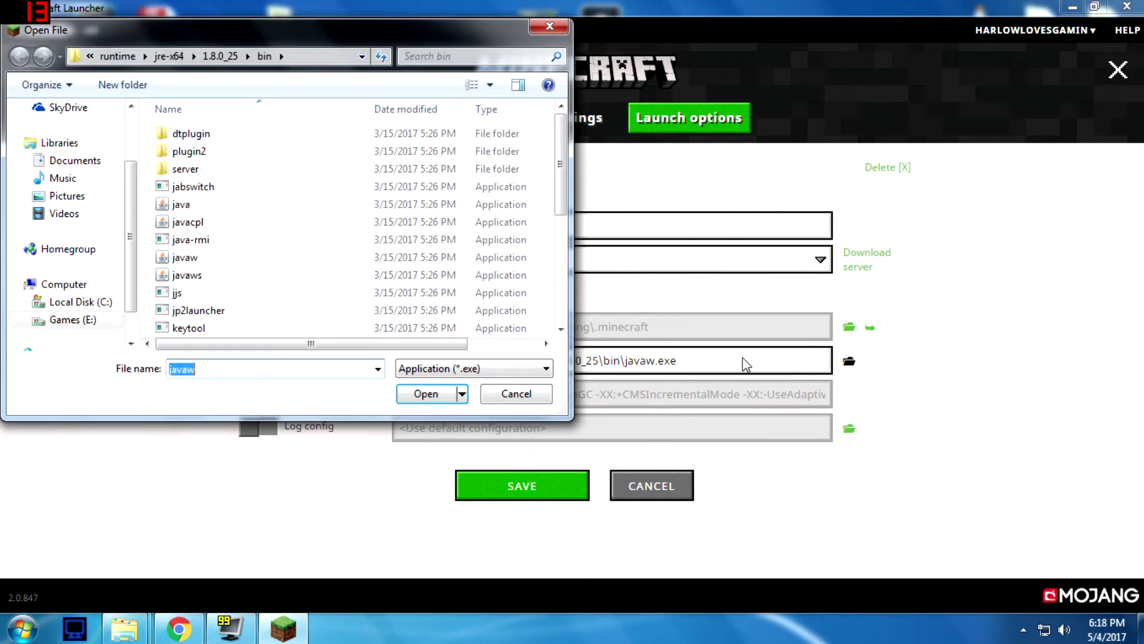
click(83, 302)
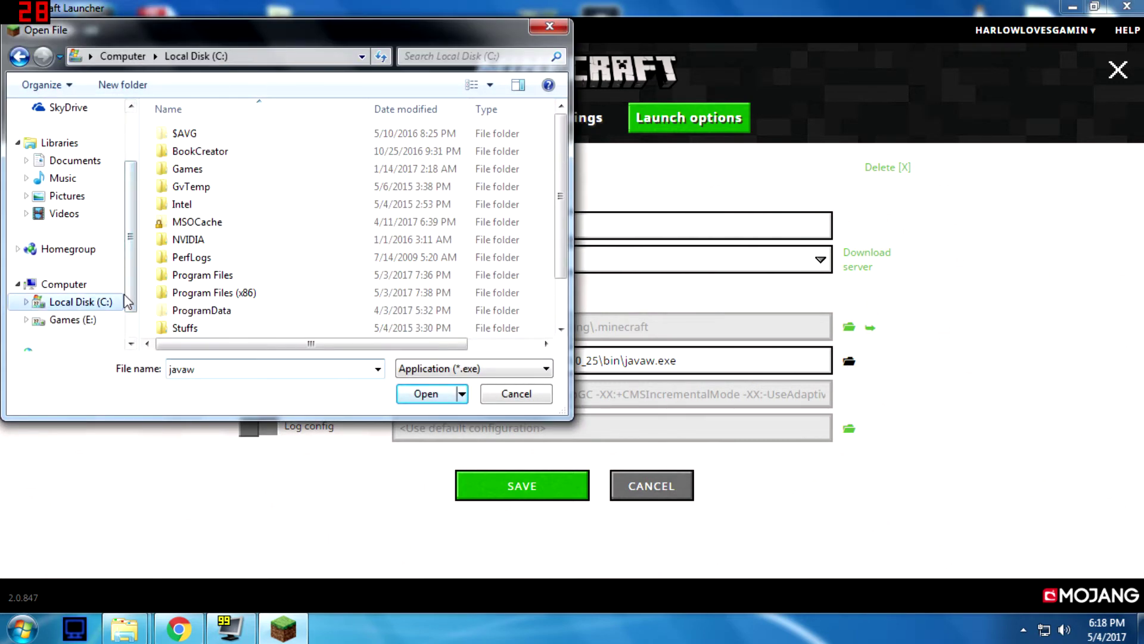
double_click(217, 293)
scroll(280, 294, down, 4)
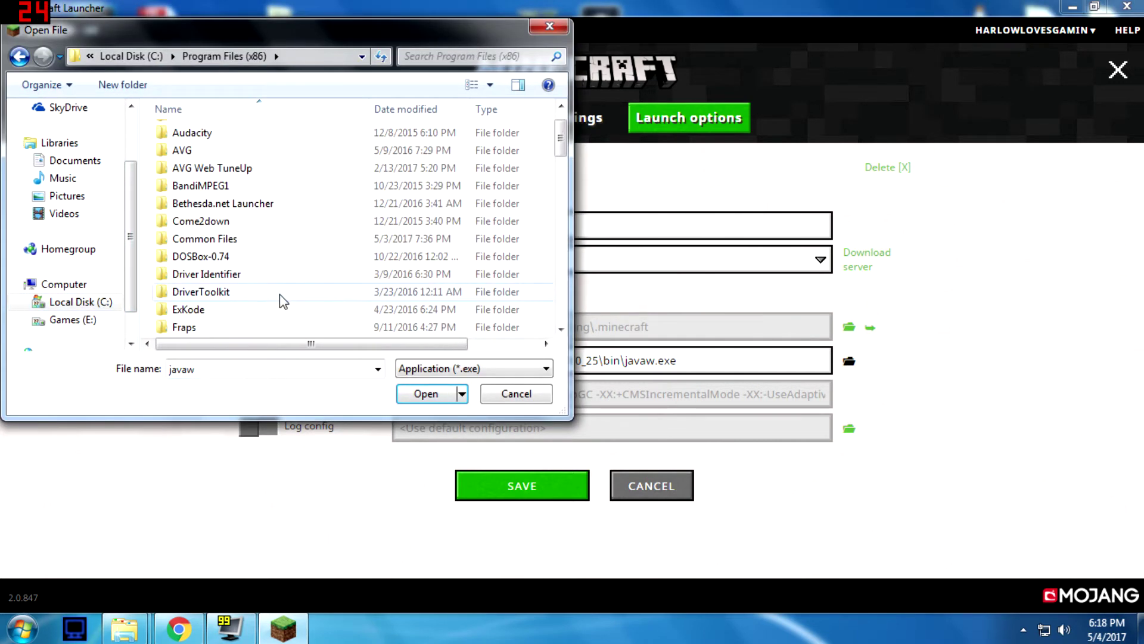
double_click(204, 327)
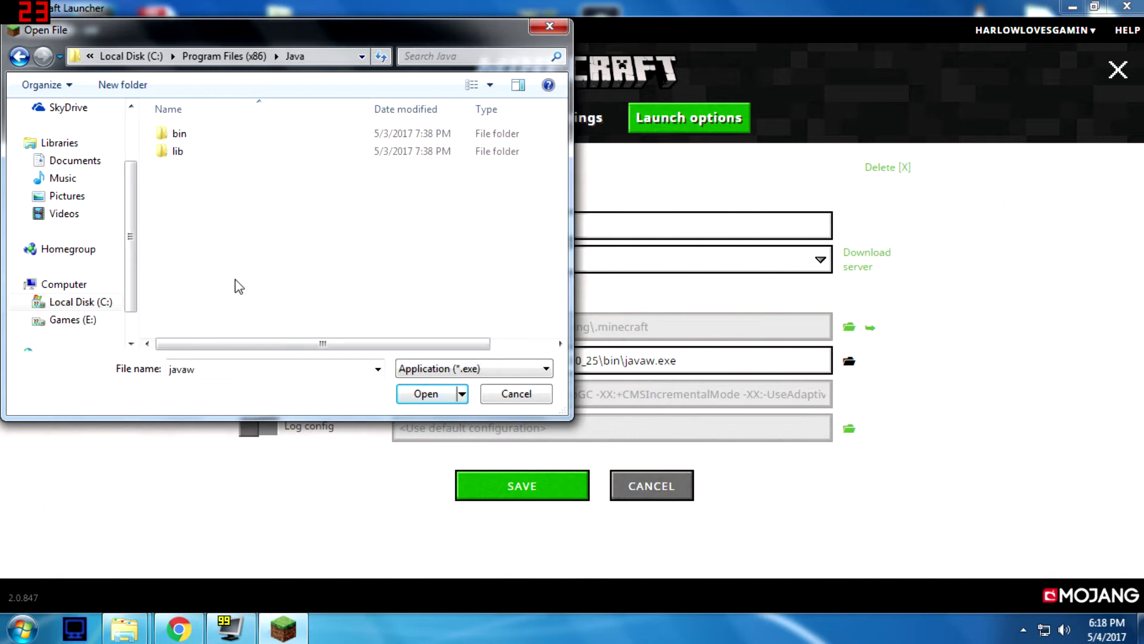
double_click(230, 134)
scroll(223, 279, down, 2)
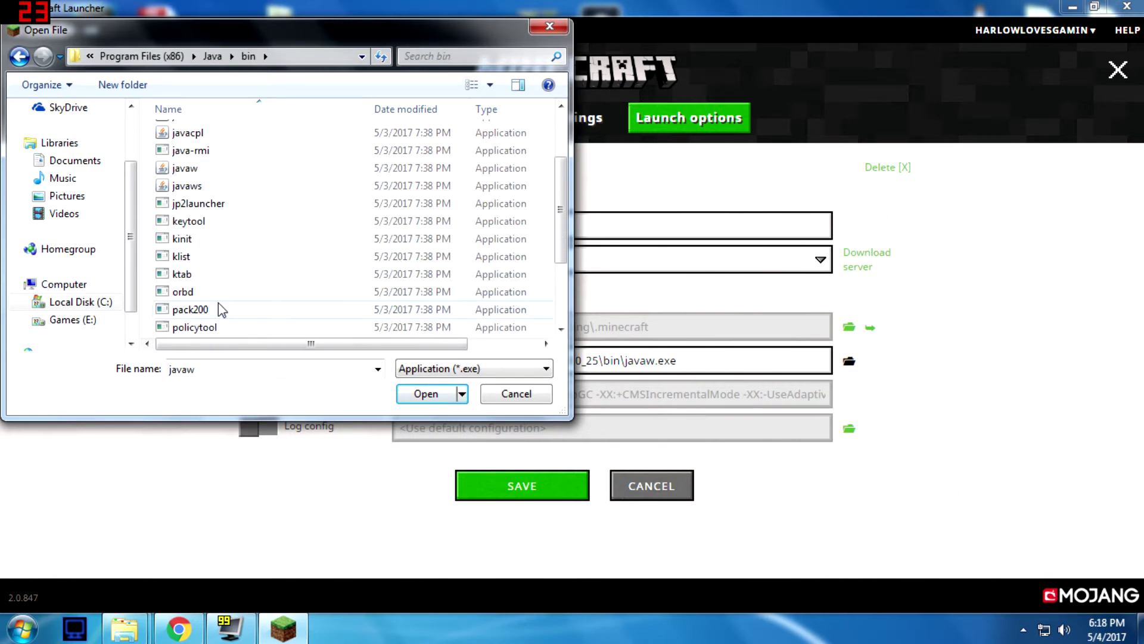
scroll(218, 303, up, 2)
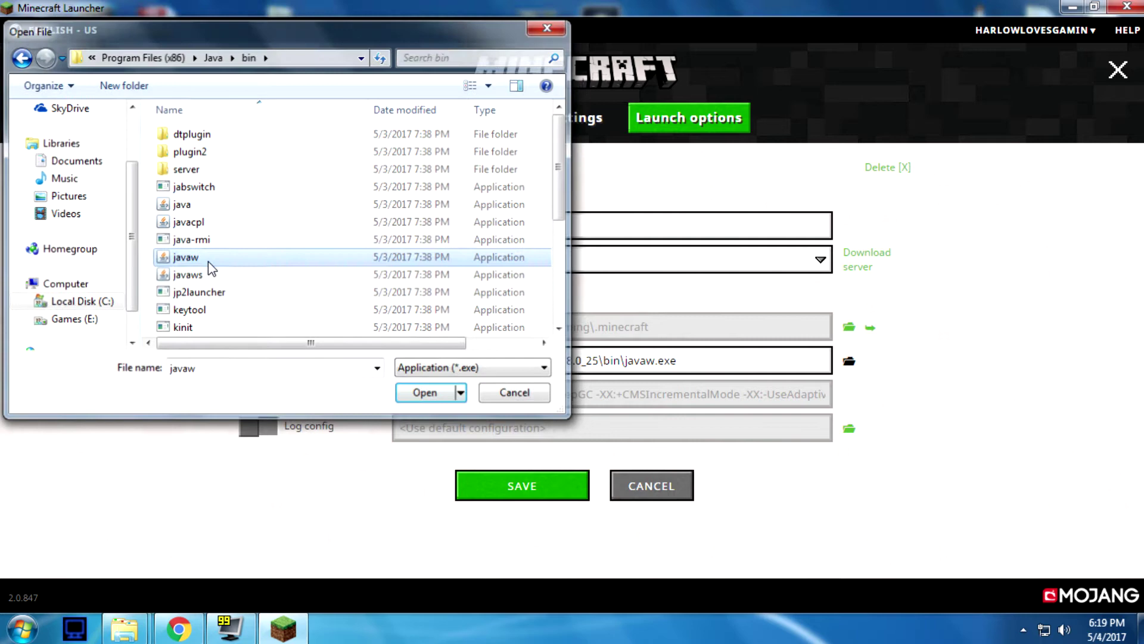
double_click(209, 261)
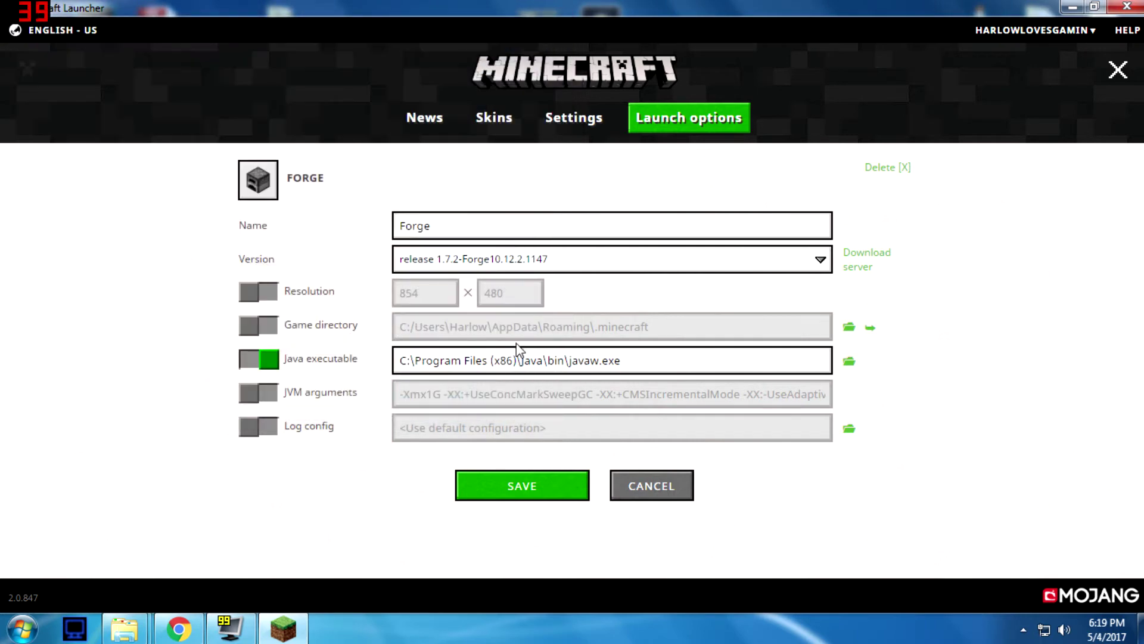
- Enable custom JVM arguments and copy "-Dfml.ignoreInvalidMinecraftCertificates=true -Dfml.ignorePatchDiscrepancies=true -Dfml.skipFirstTextureLoad=false" from the Minecraft Forum post in Chrome
click(265, 395)
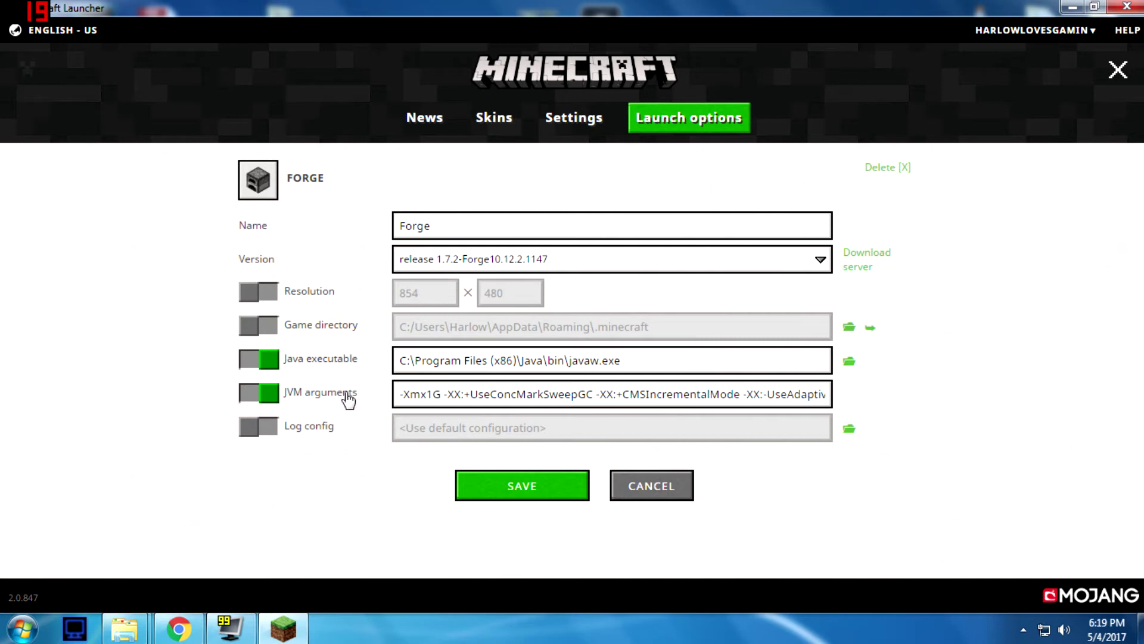
click(179, 628)
scroll(294, 441, up, 8)
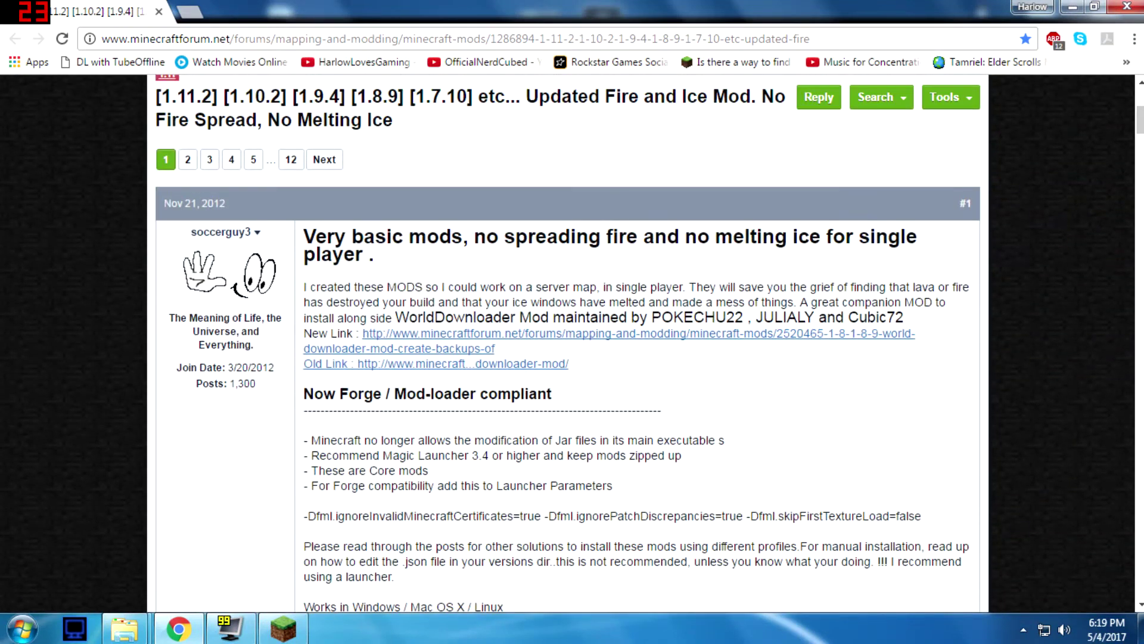
drag(303, 516, 922, 516)
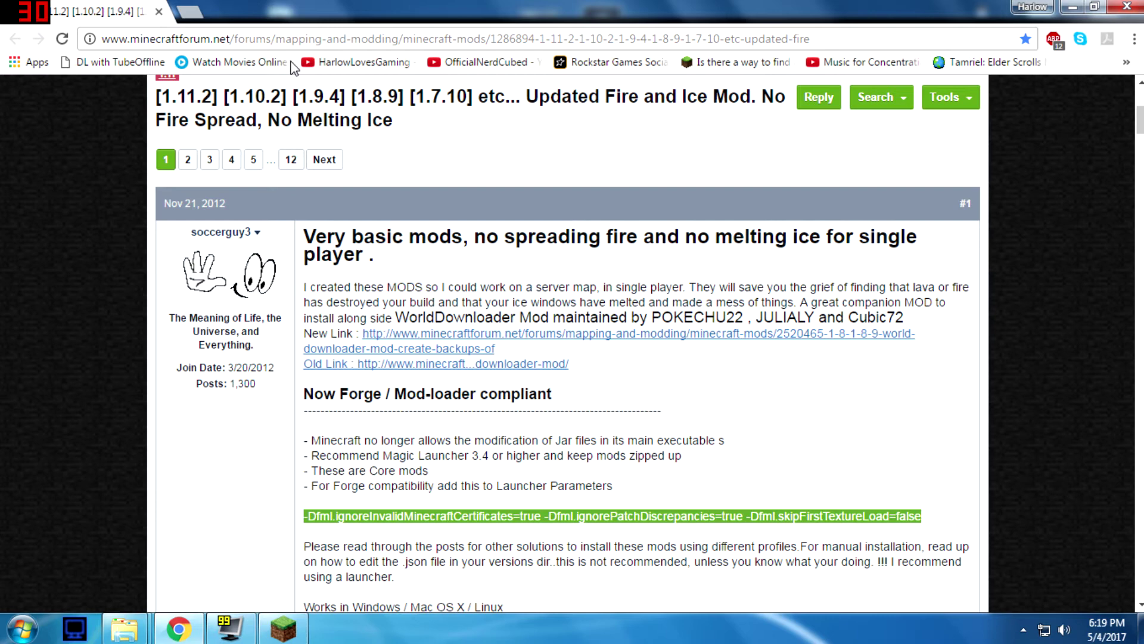
right_click(481, 516)
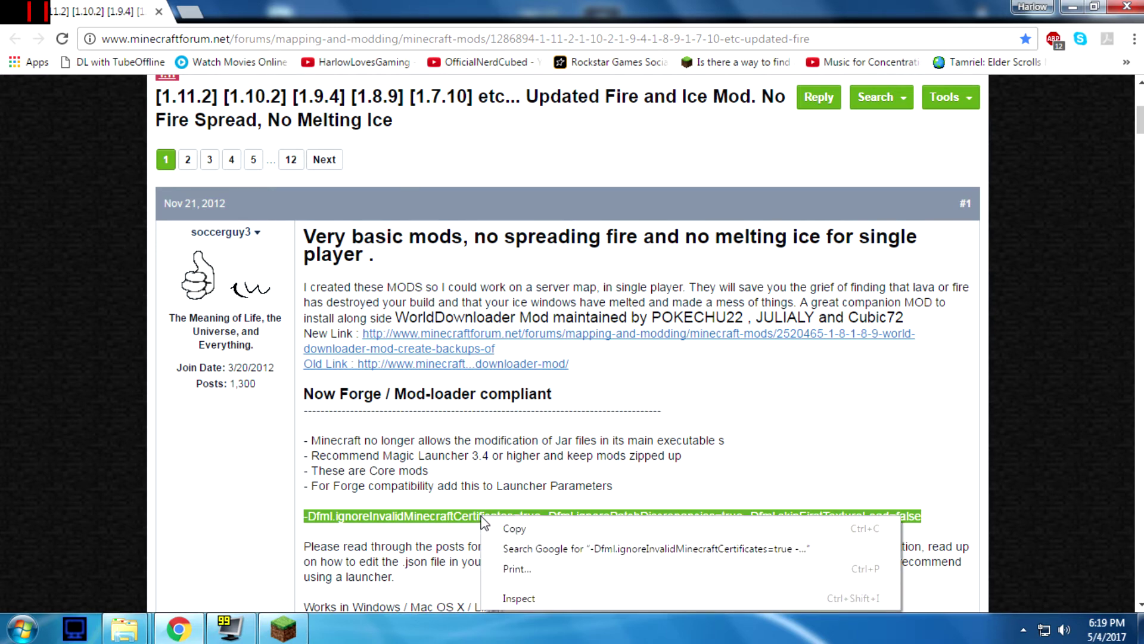
click(514, 528)
- Insert the copied -Dfml parameters after -Xmx1G in the Forge profile's JVM arguments in the Minecraft Launcher and save the profile
click(291, 620)
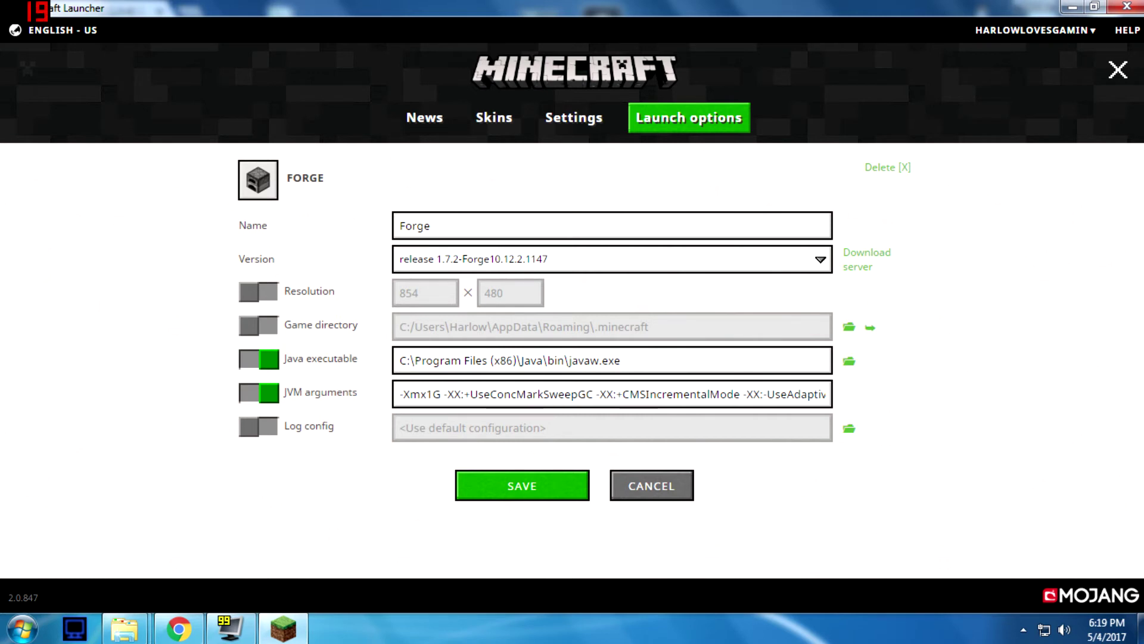
click(442, 394)
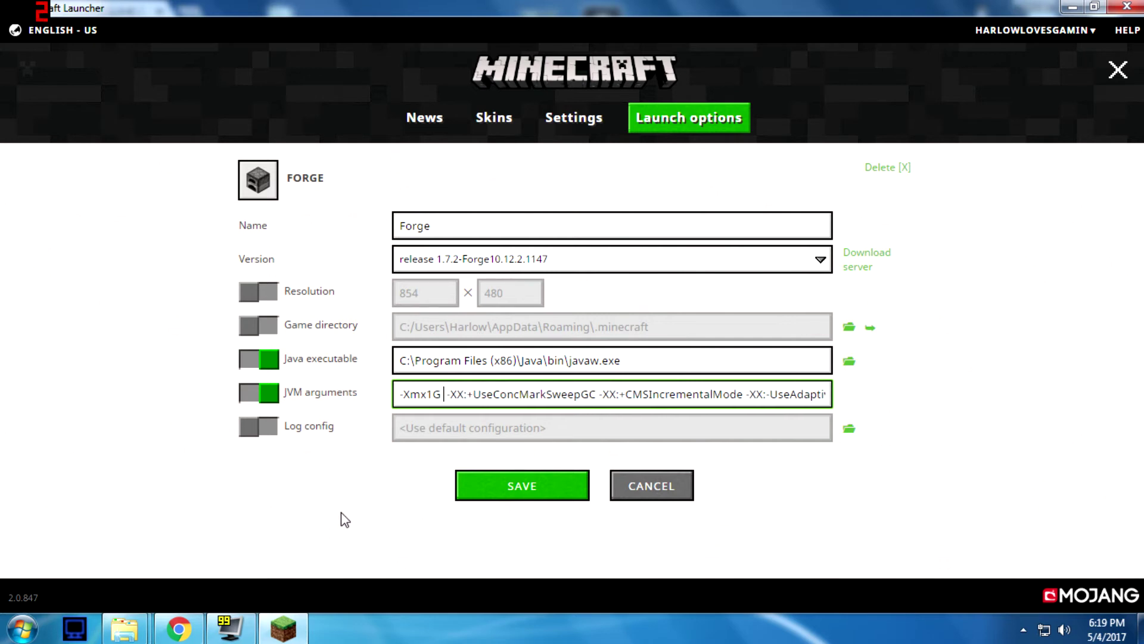
key(ctrl+v)
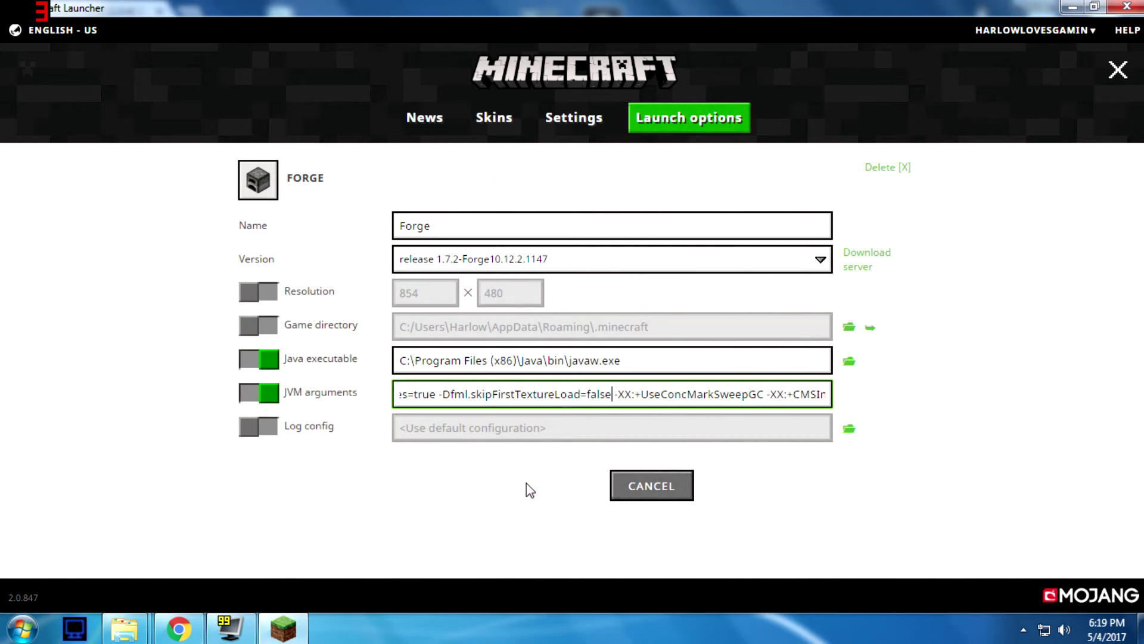
click(547, 491)
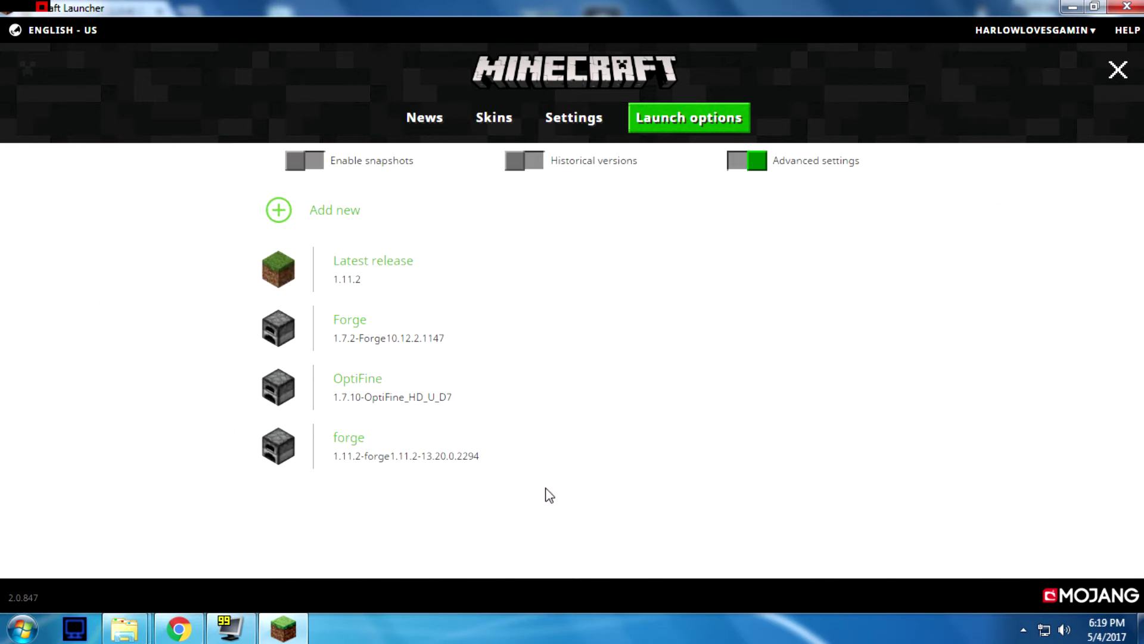
- Select the Forge profile with version 1.7.2-Forge10.12.2.1147 and launch the game
click(414, 127)
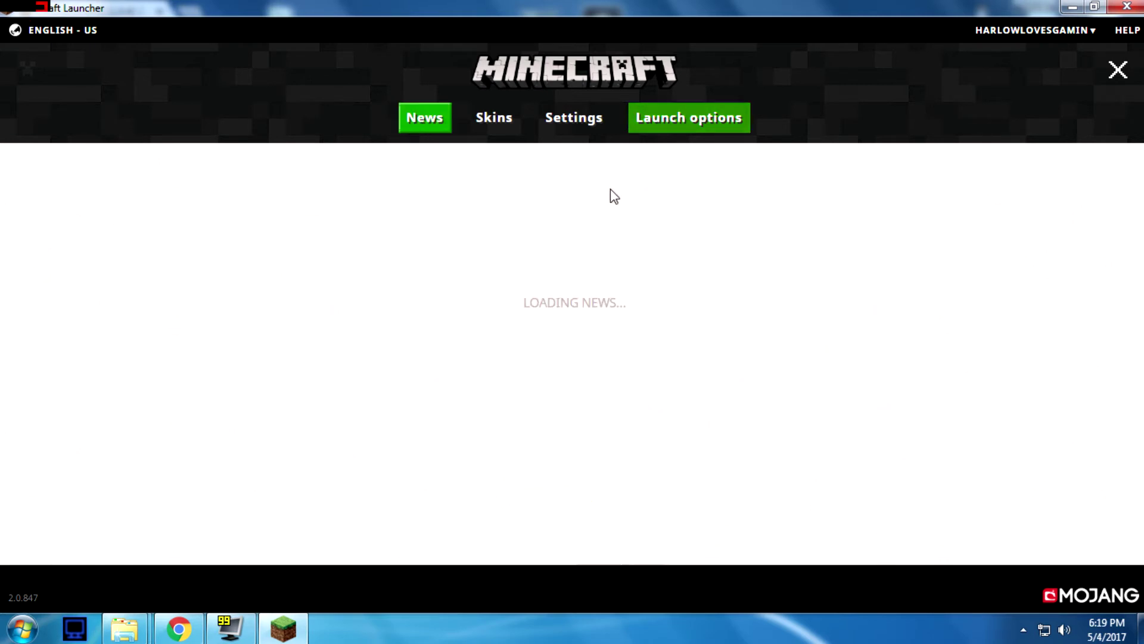
click(683, 566)
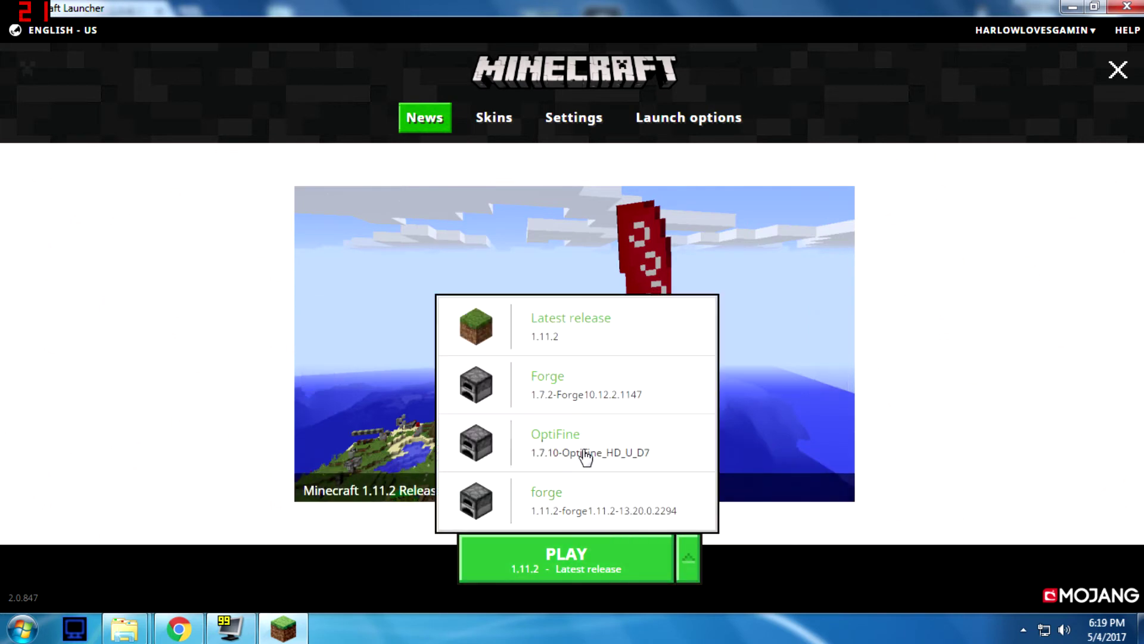
click(607, 407)
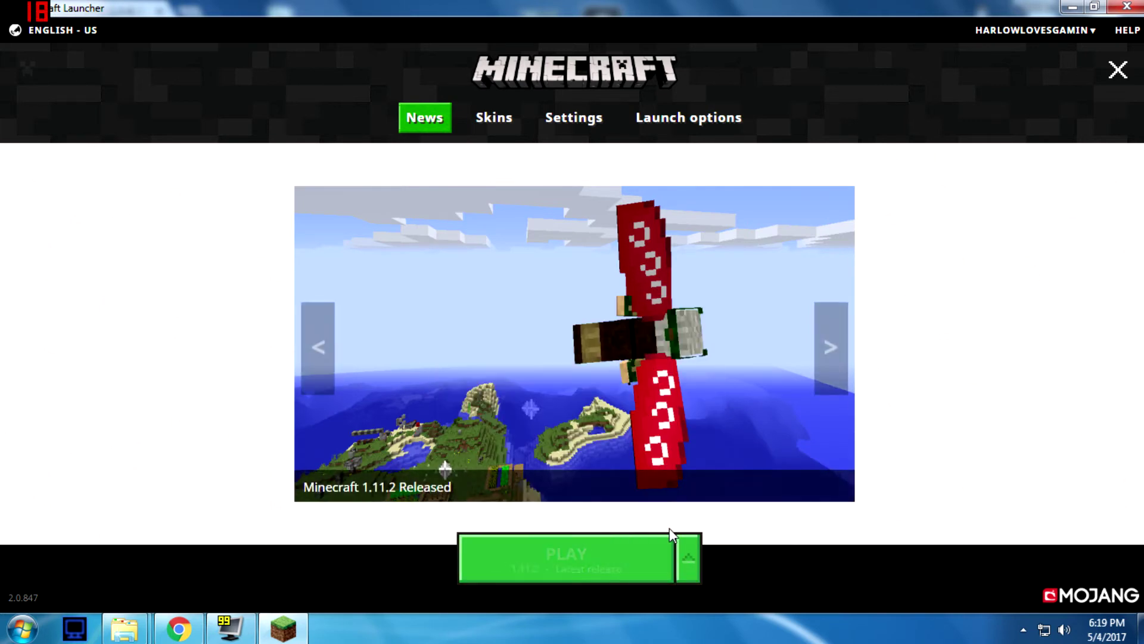
click(624, 568)
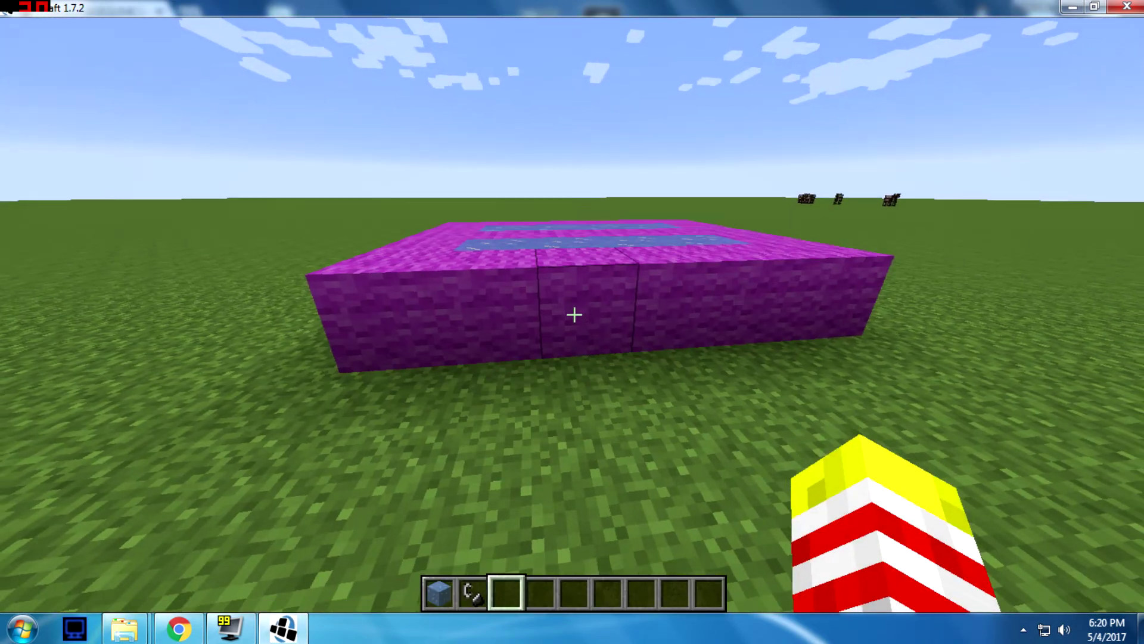
- Equip the Flint and Steel, get onto the magenta wool platform and light a fire on the wool between the ice strips
key(2)
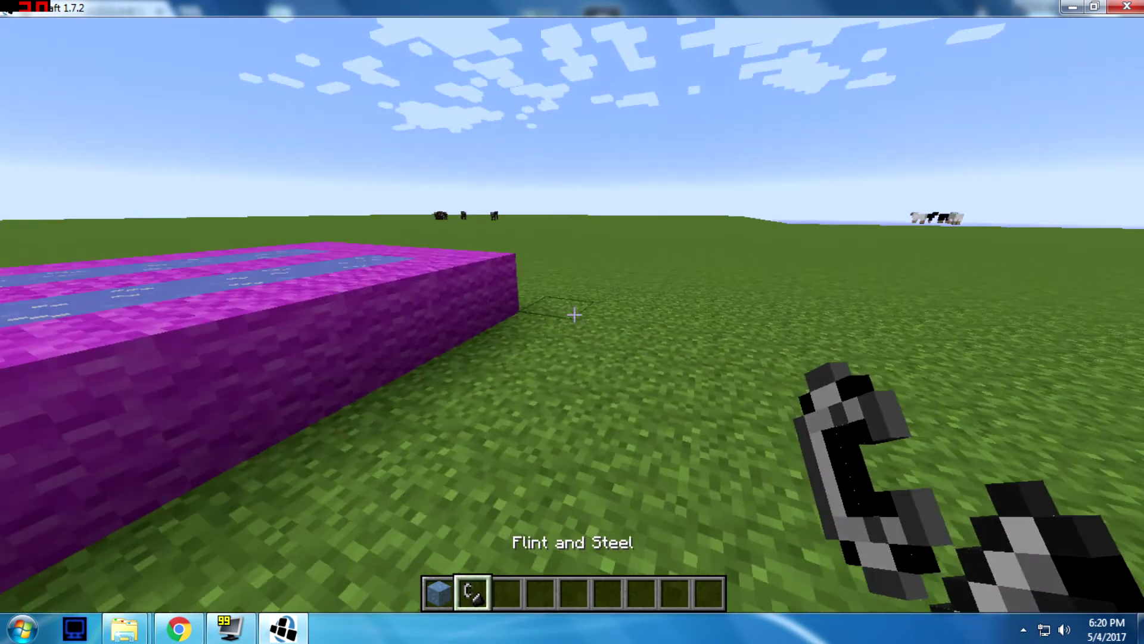
key(a)
key(w)
key(space)
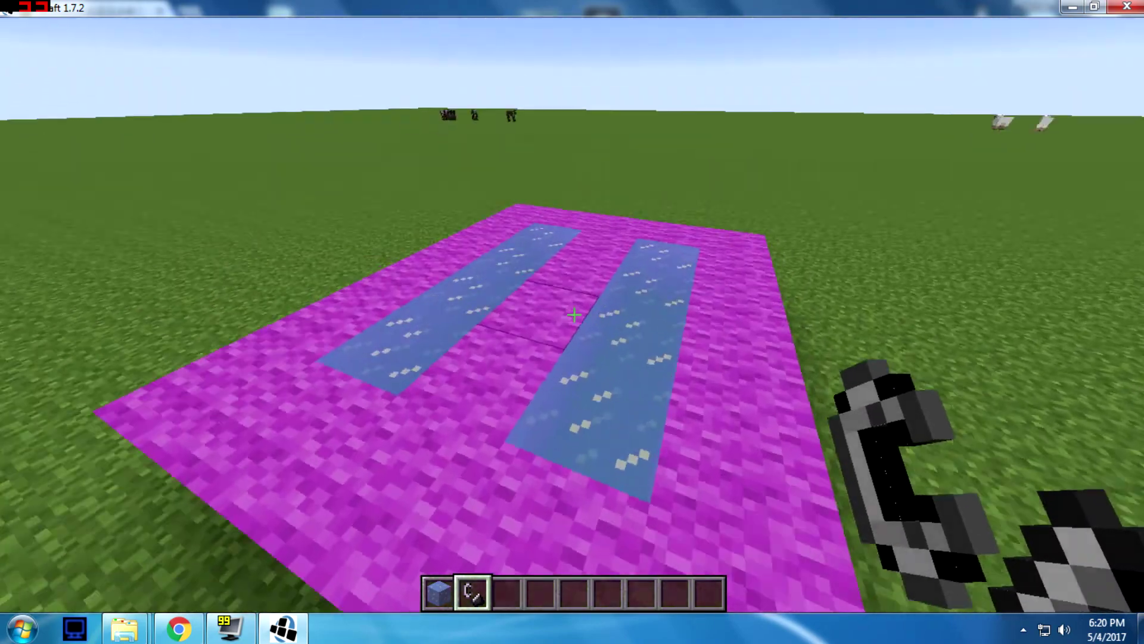
right_click(574, 315)
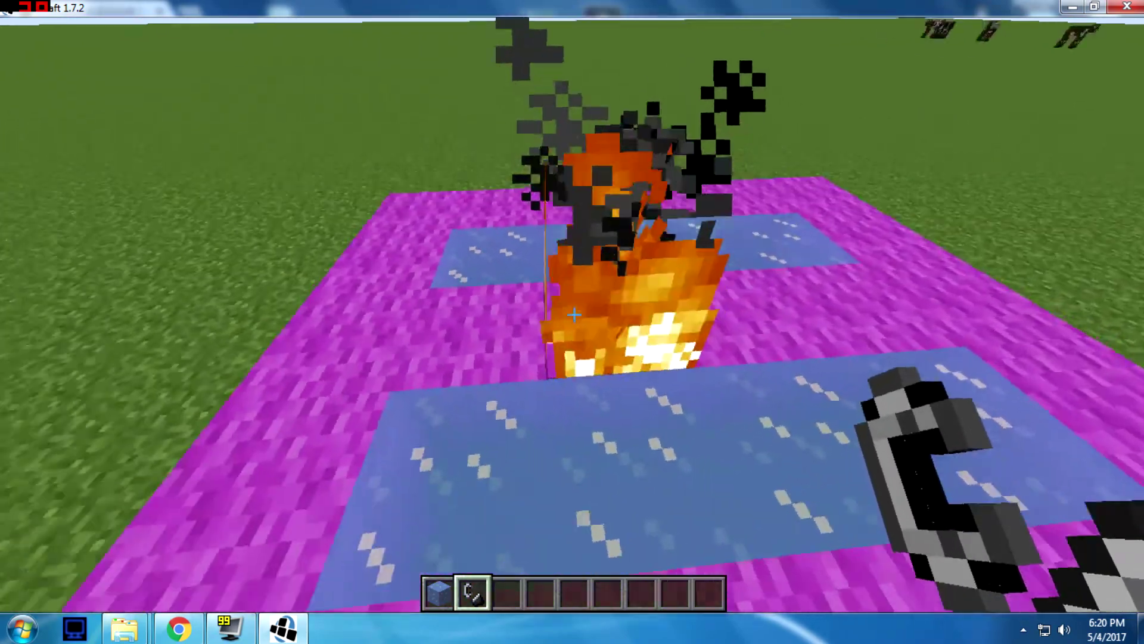
- Circle the magenta wool platform and examine whether the fire spreads across the wool or melts the neighbouring ice strips
key(s)
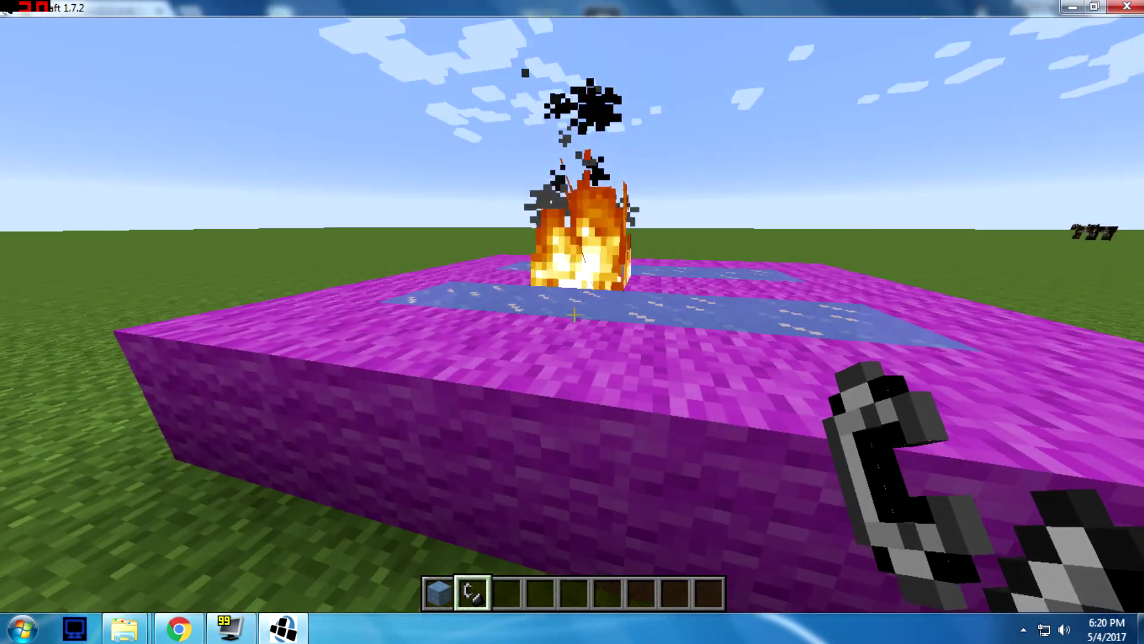
key(s)
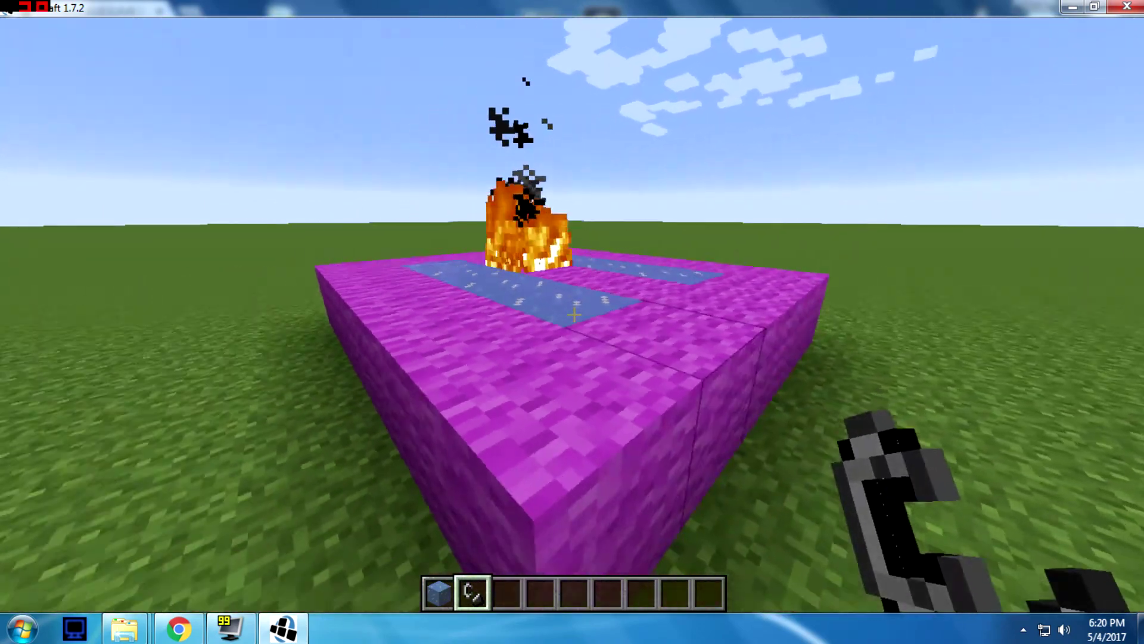
key(d)
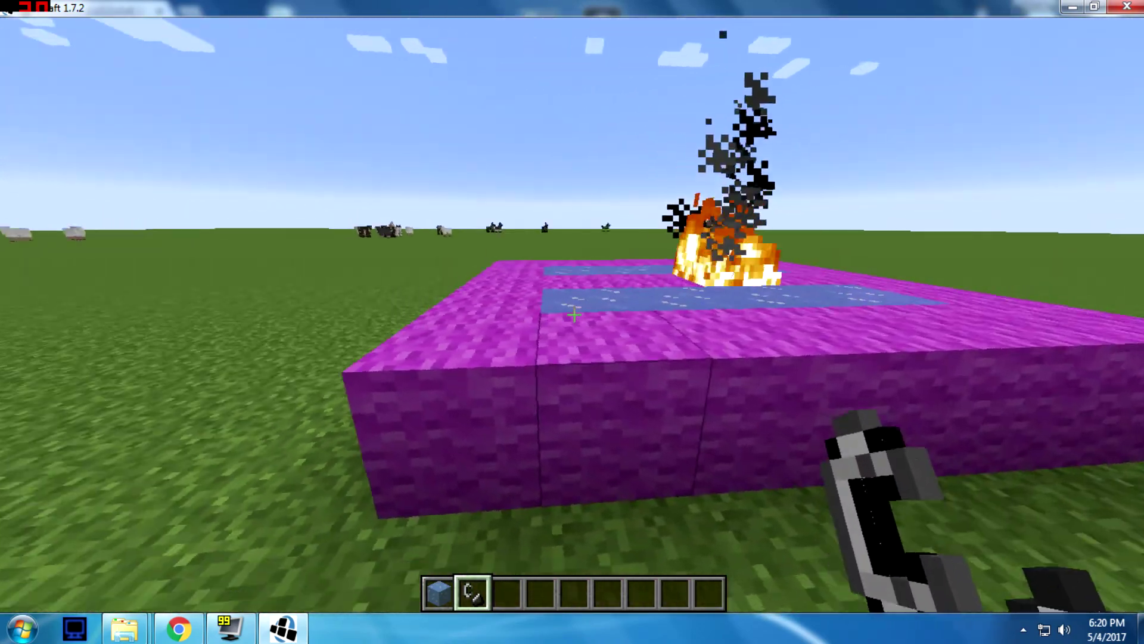
key(d)
key(w)
key(space)
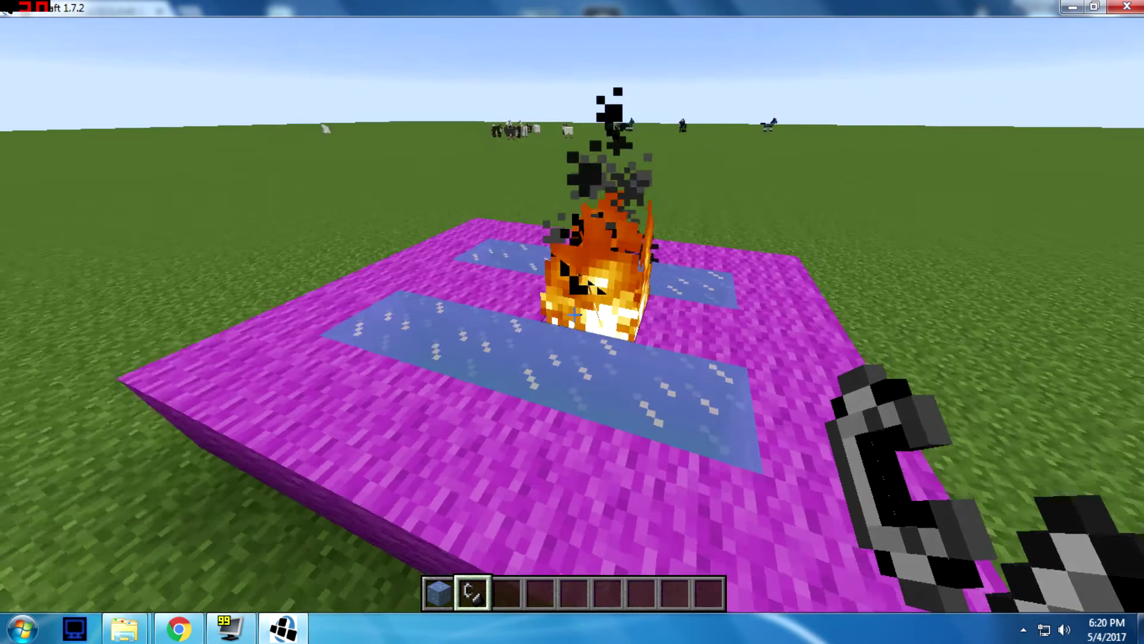
key(w)
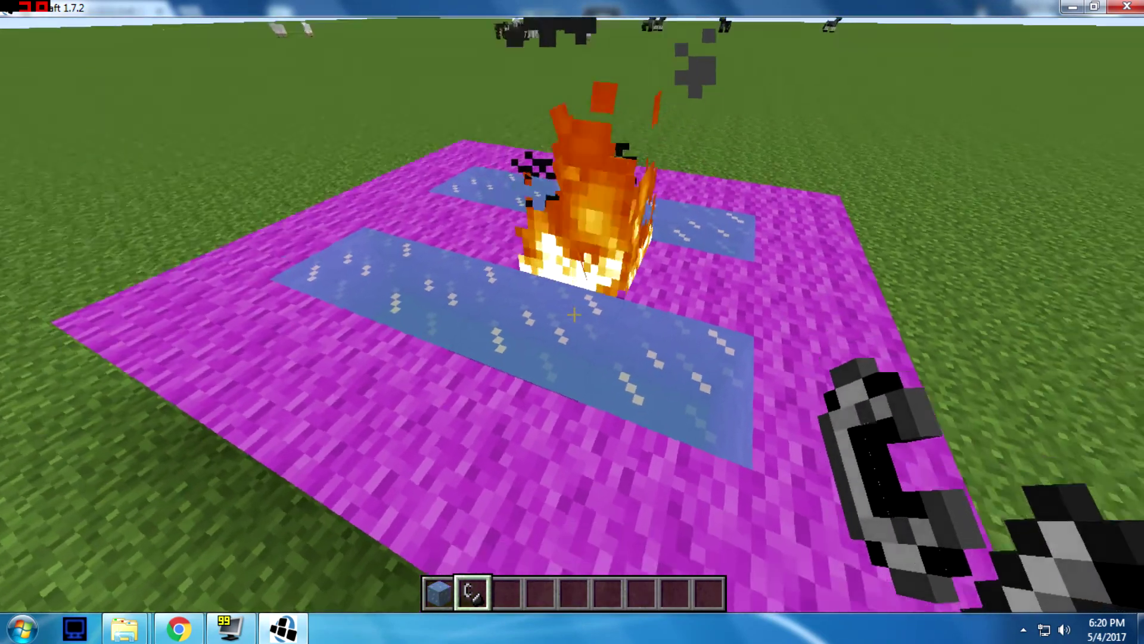
key(w)
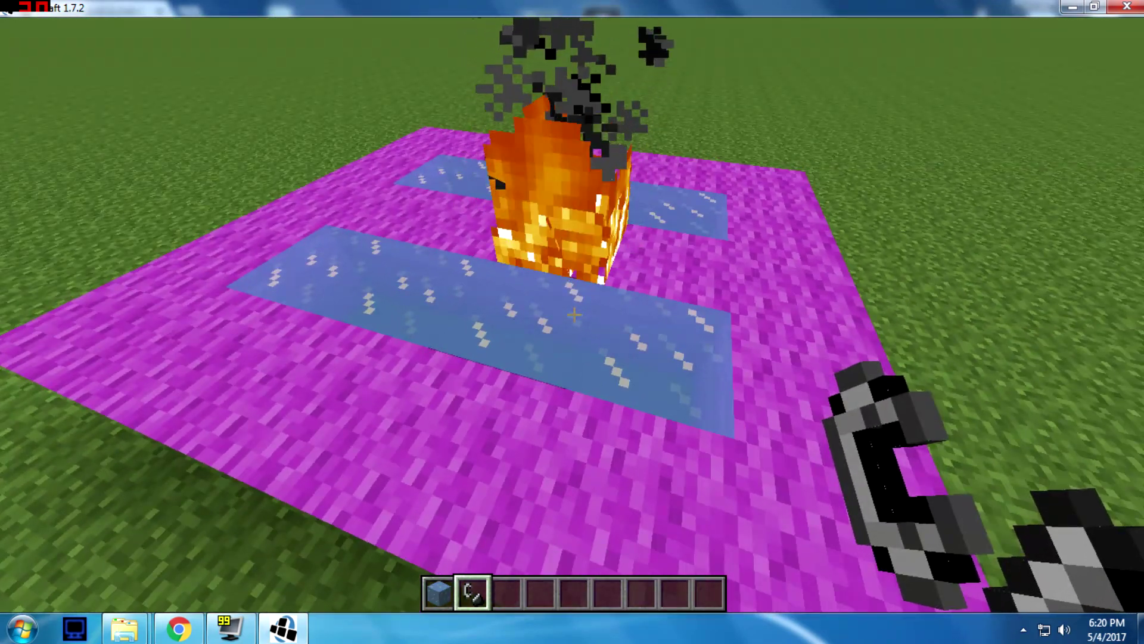
mouse_move(574, 314)
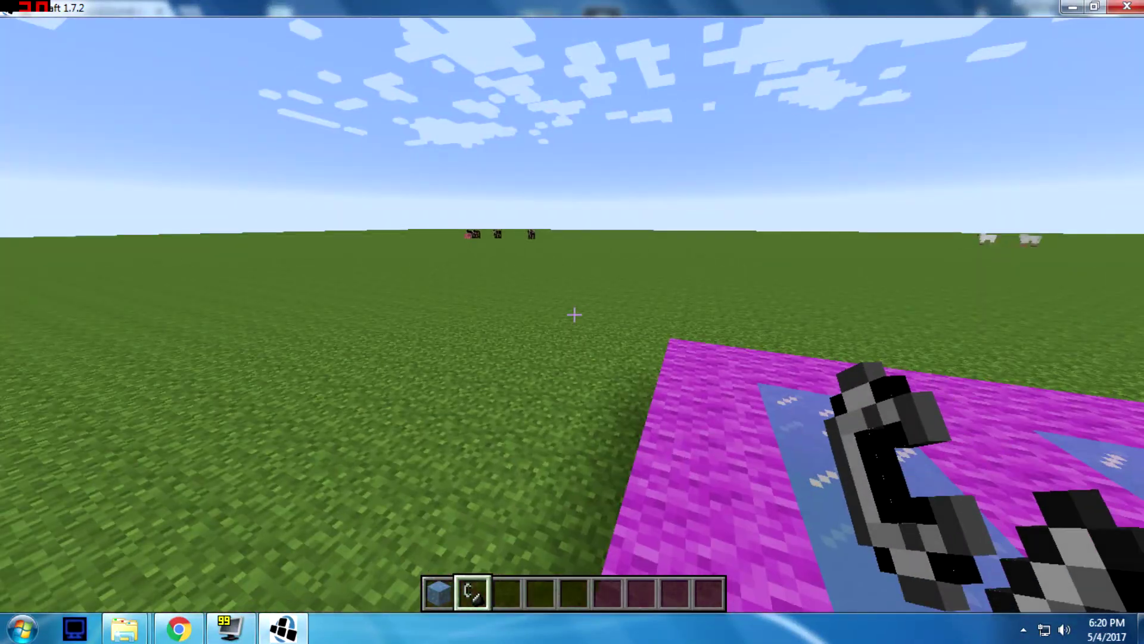
key(w)
key(a)
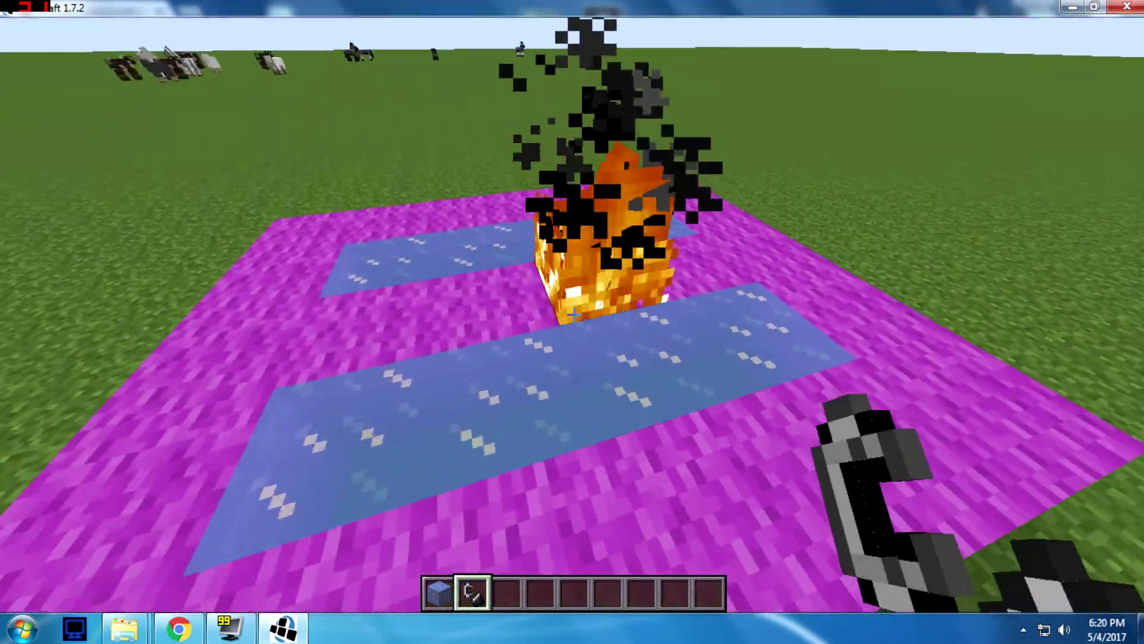
key(d)
key(w)
key(s)
key(a)
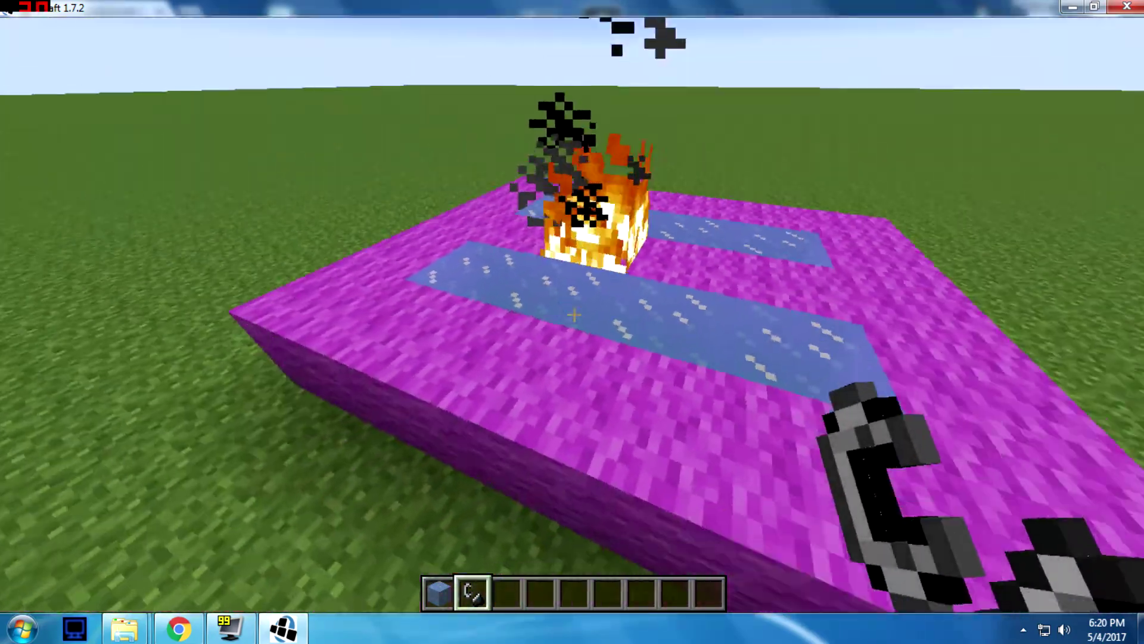
key(s)
key(w)
key(a)
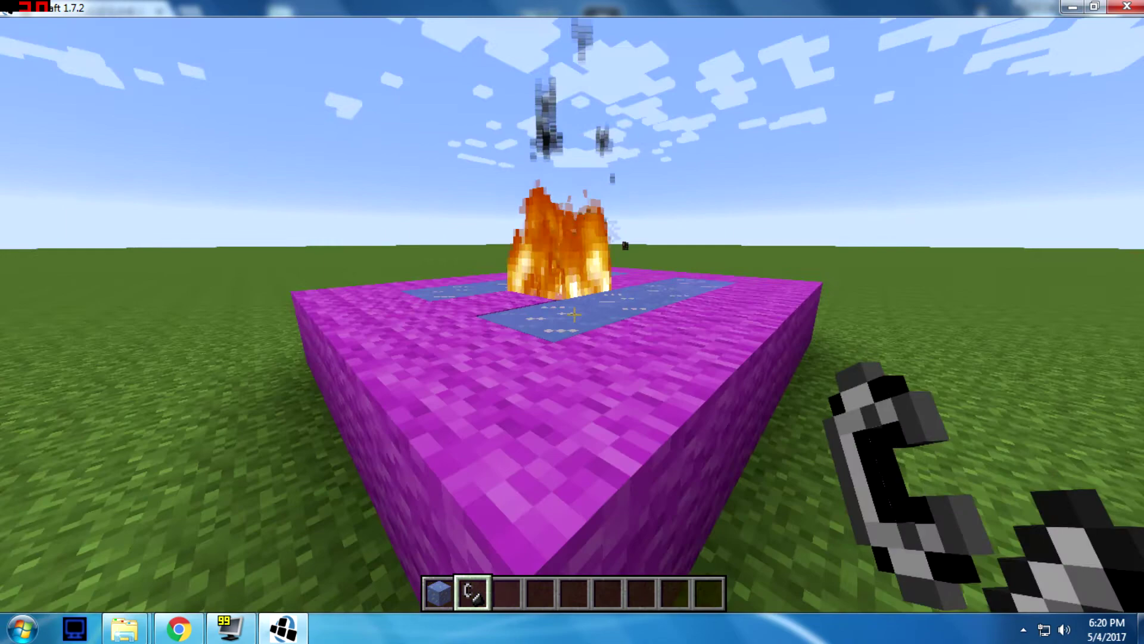
- Put out the fire burning on the wool between the two ice strips
key(d)
key(a)
click(575, 314)
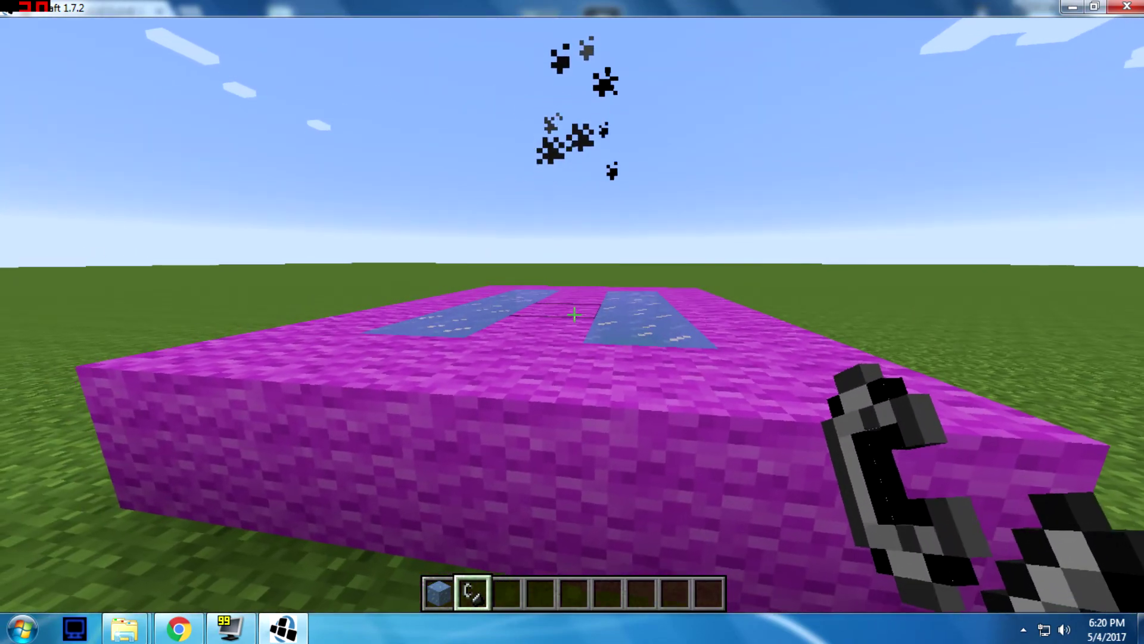
- Get back onto the magenta wool platform and inspect the wool and both ice strips for fire damage or melting
key(w)
key(space)
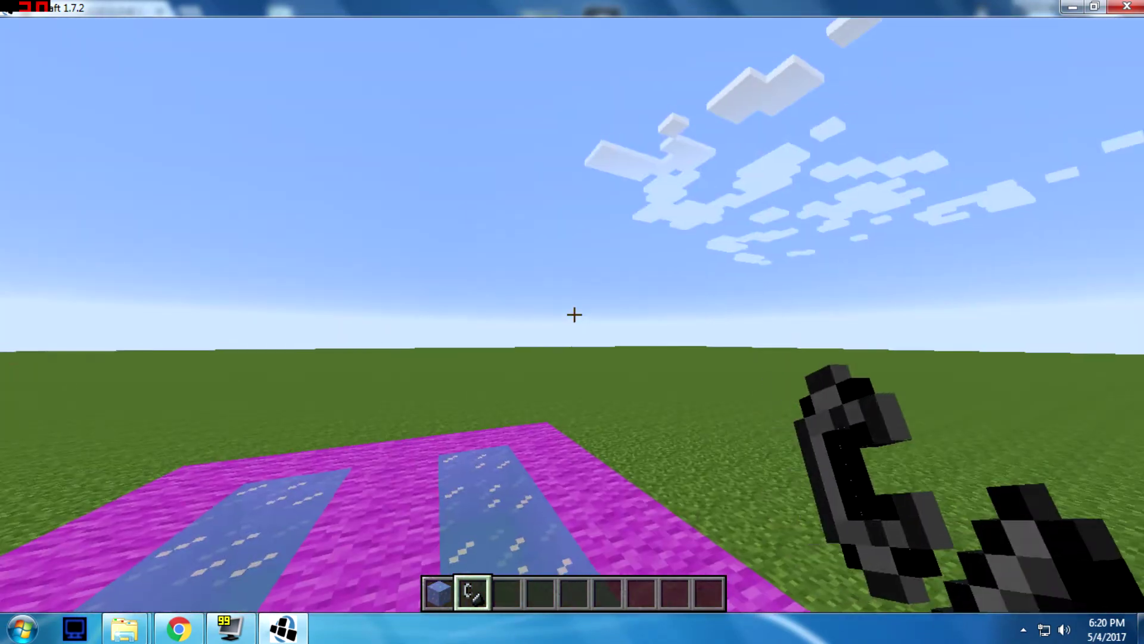
mouse_move(574, 314)
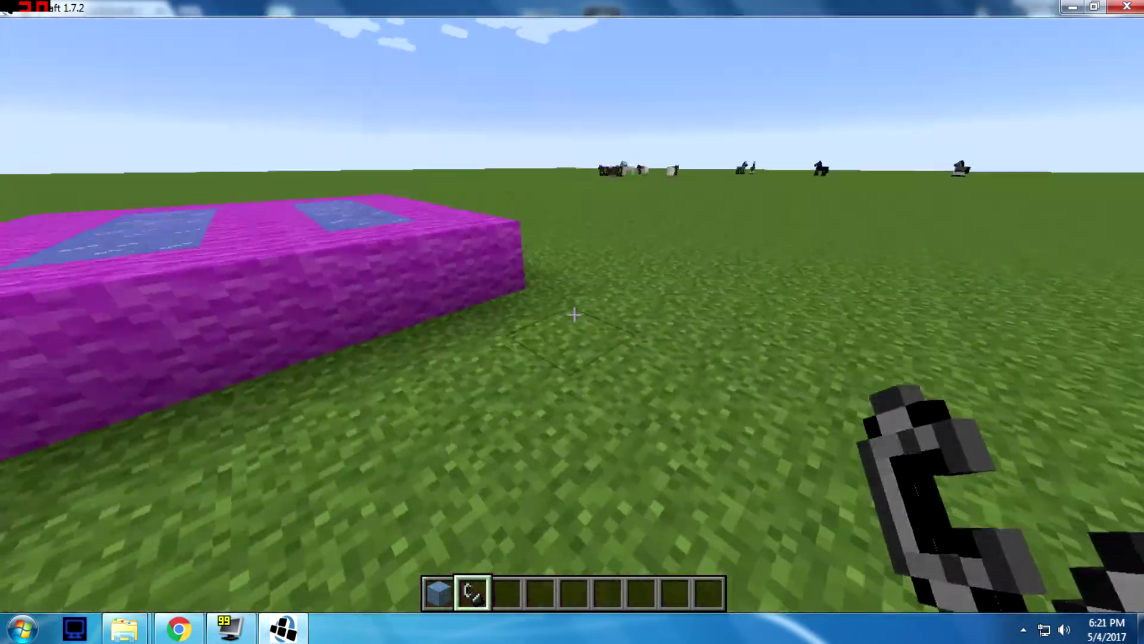
key(w)
key(space)
key(w)
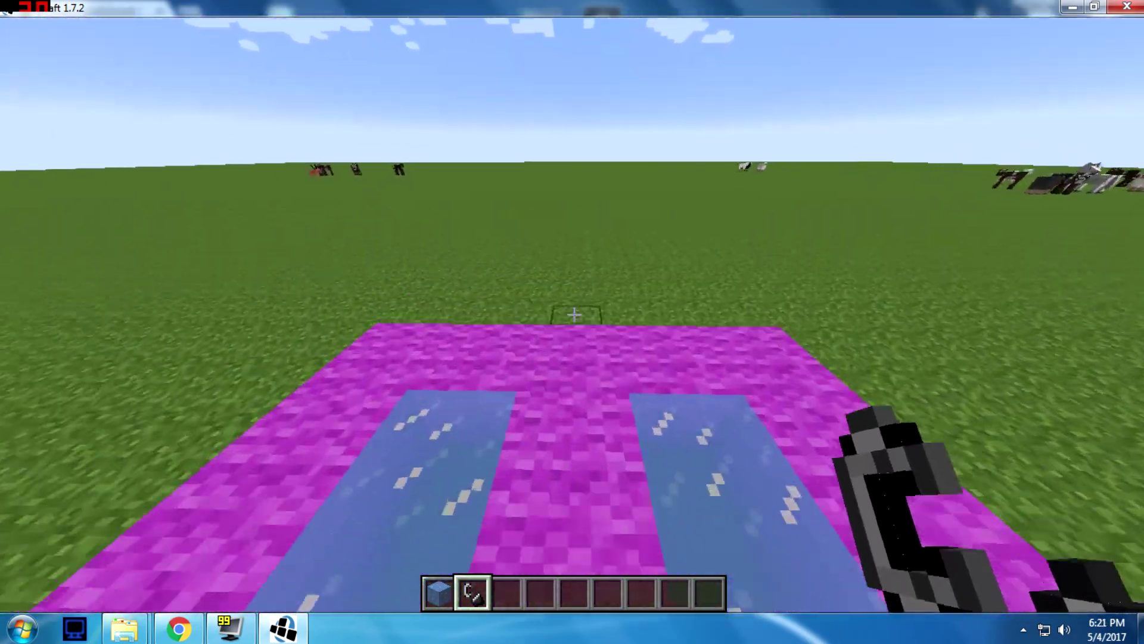